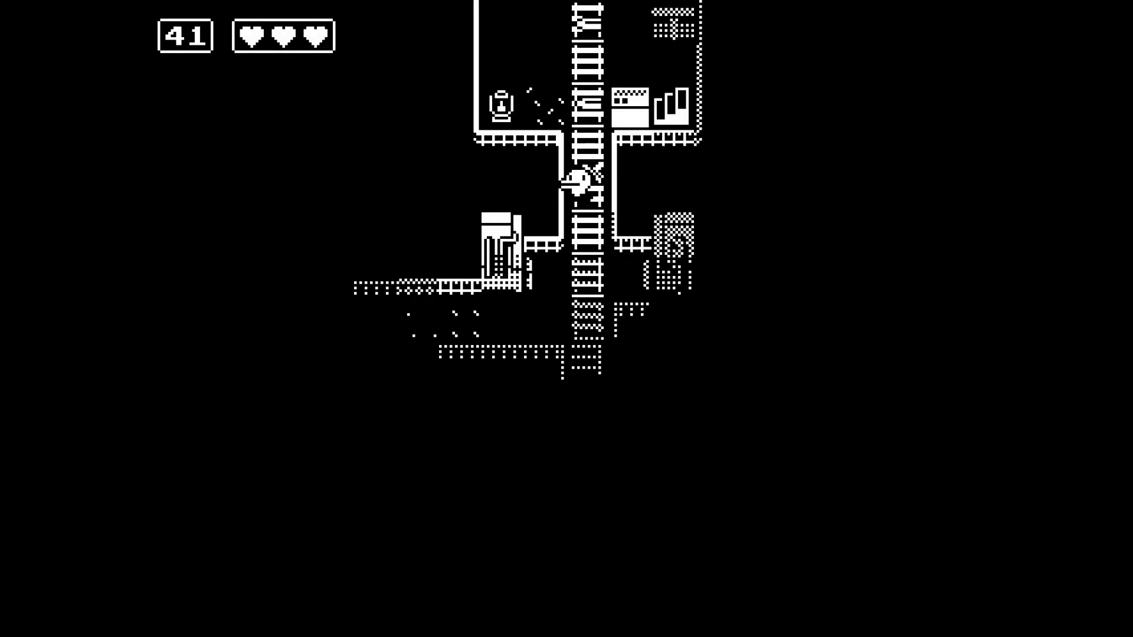
Walk down the mine rails and shaft into the lower area past the crane
key("Down")
key("Right")
key("Left")
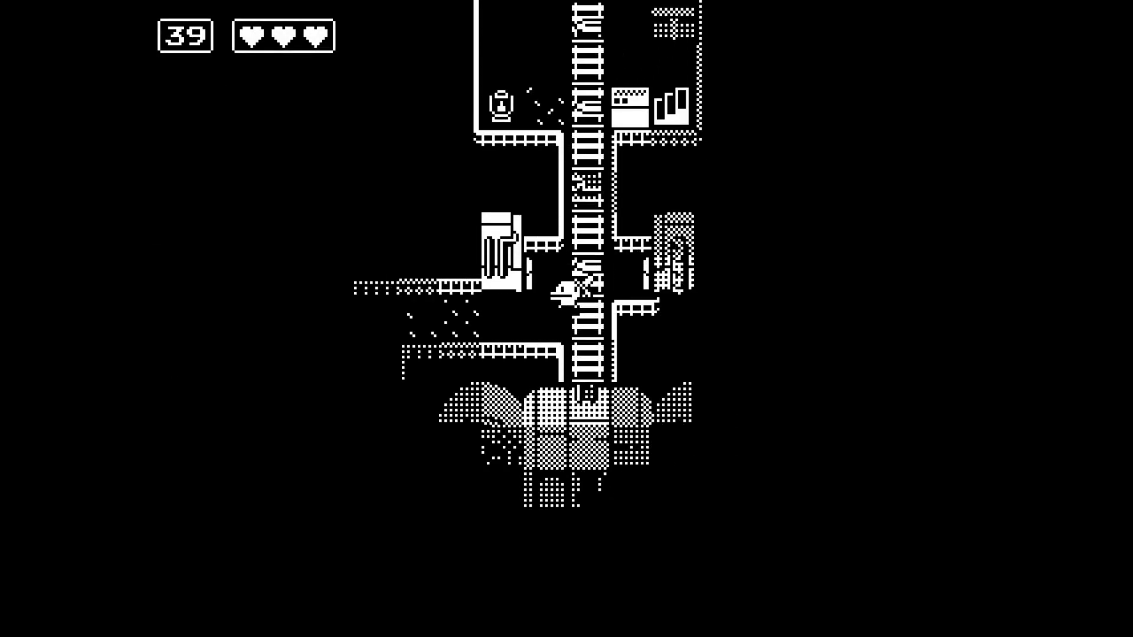
key("Left")
key("Down")
key("Down")
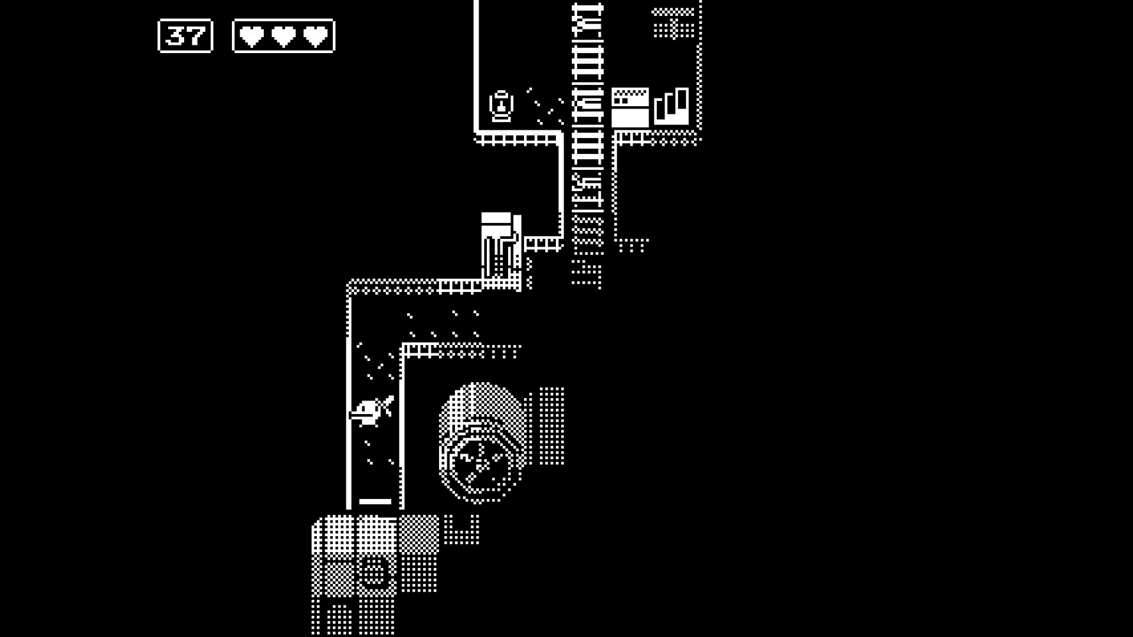
key("Down")
key("Right")
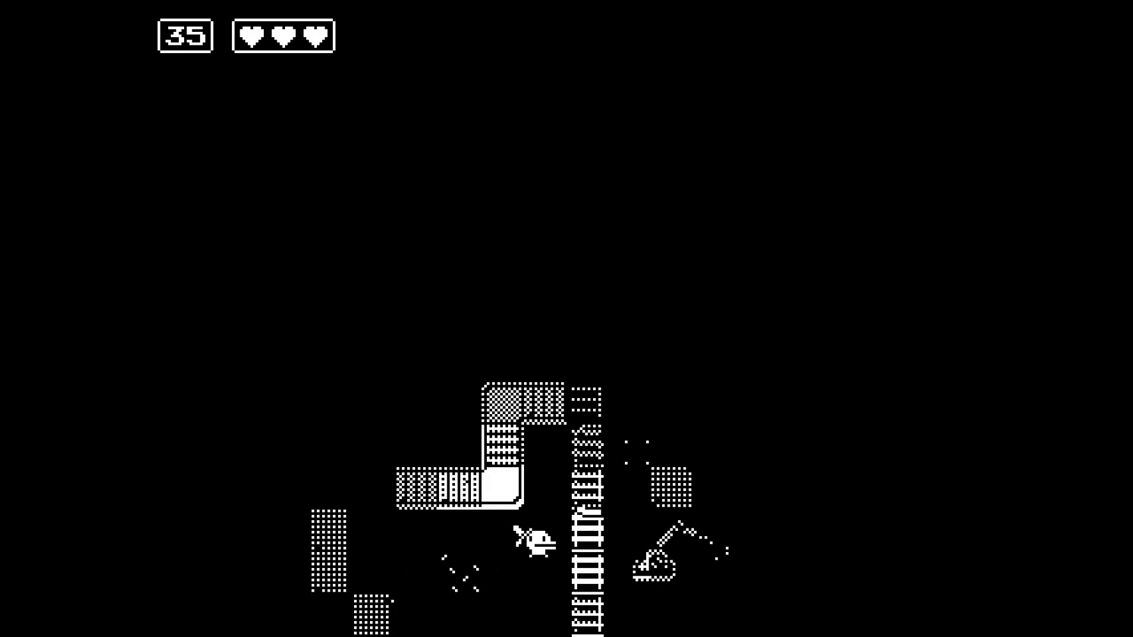
key("Up")
key("Right")
key("Down")
key("Right")
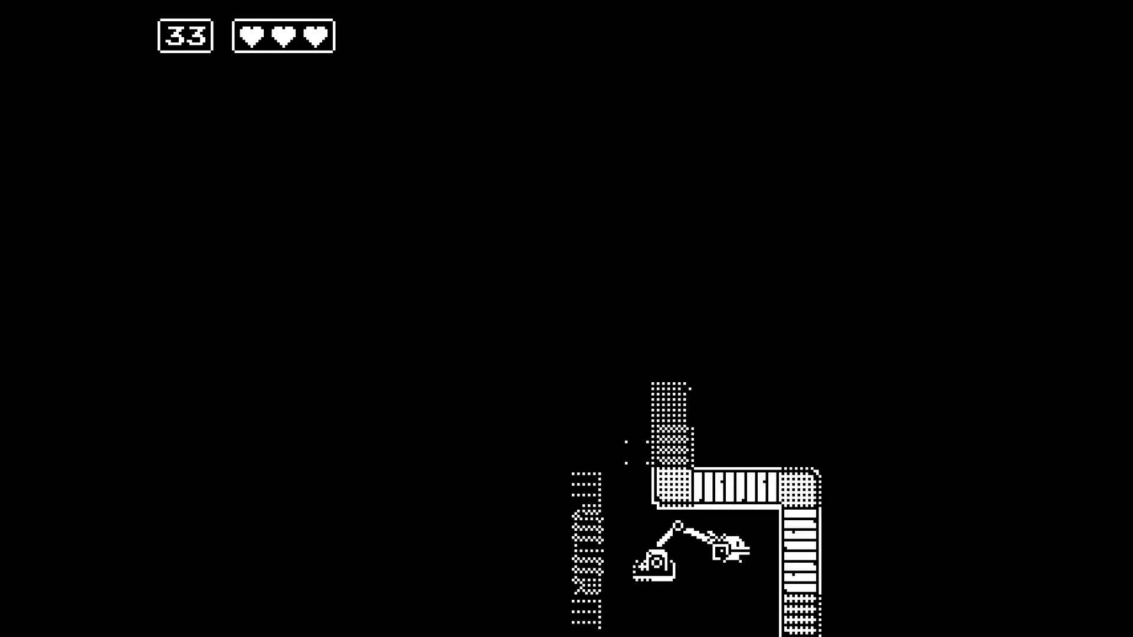
Talk to the hard-hat worker, climb the ladder and exit through the top of the room
key("Down")
key("Left")
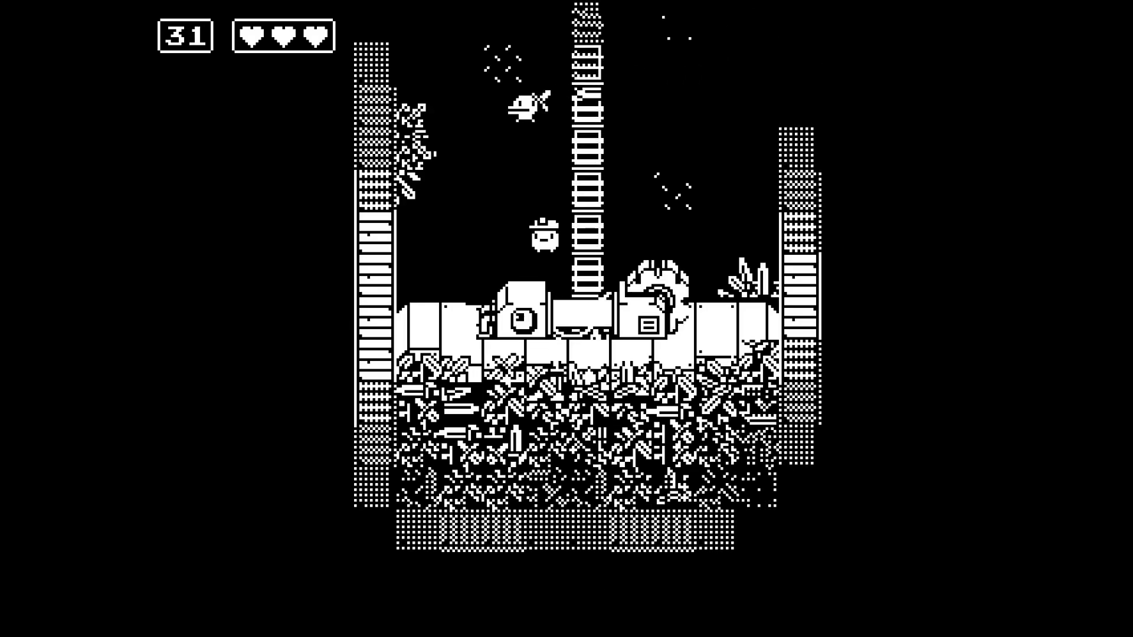
key("Left")
key("Down")
key("Down")
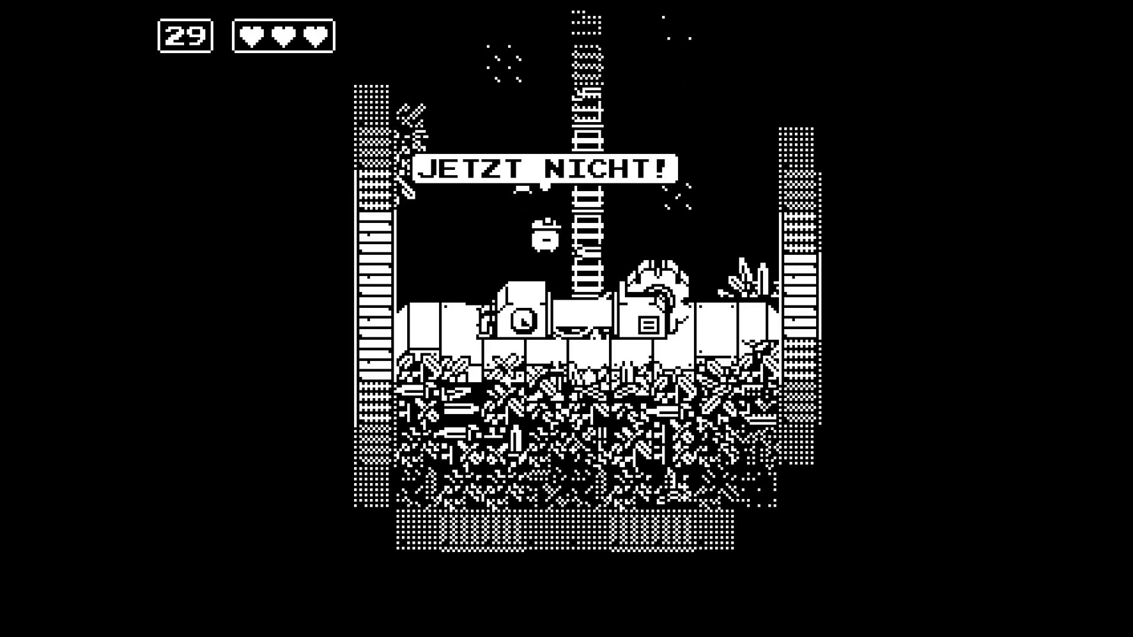
key("Up")
key("Right")
key("Down")
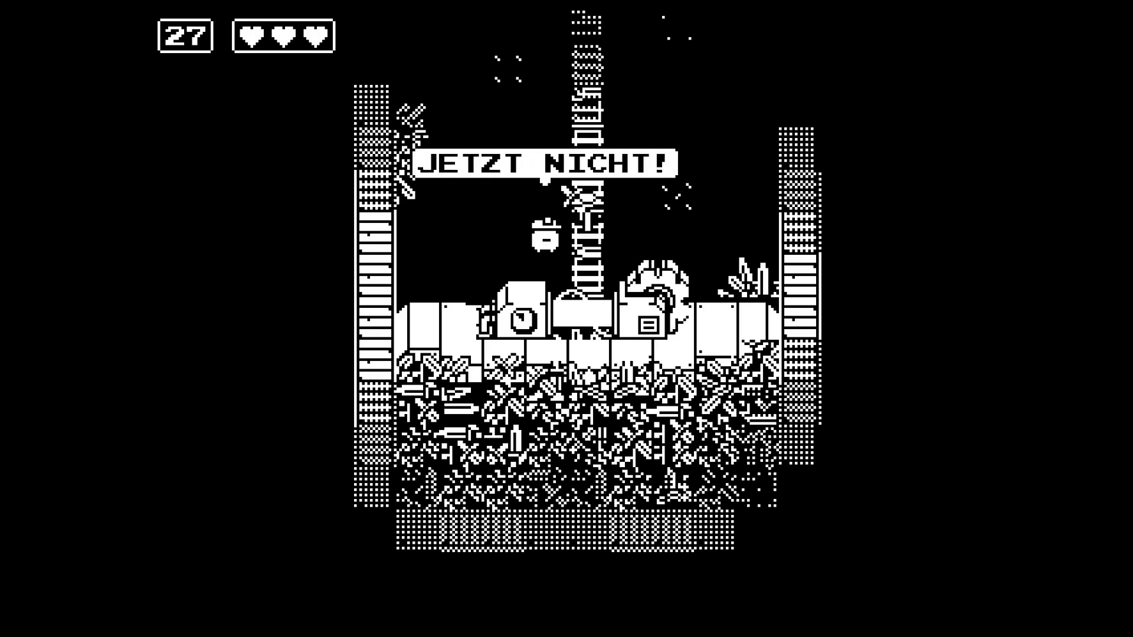
key("Up")
key("Left")
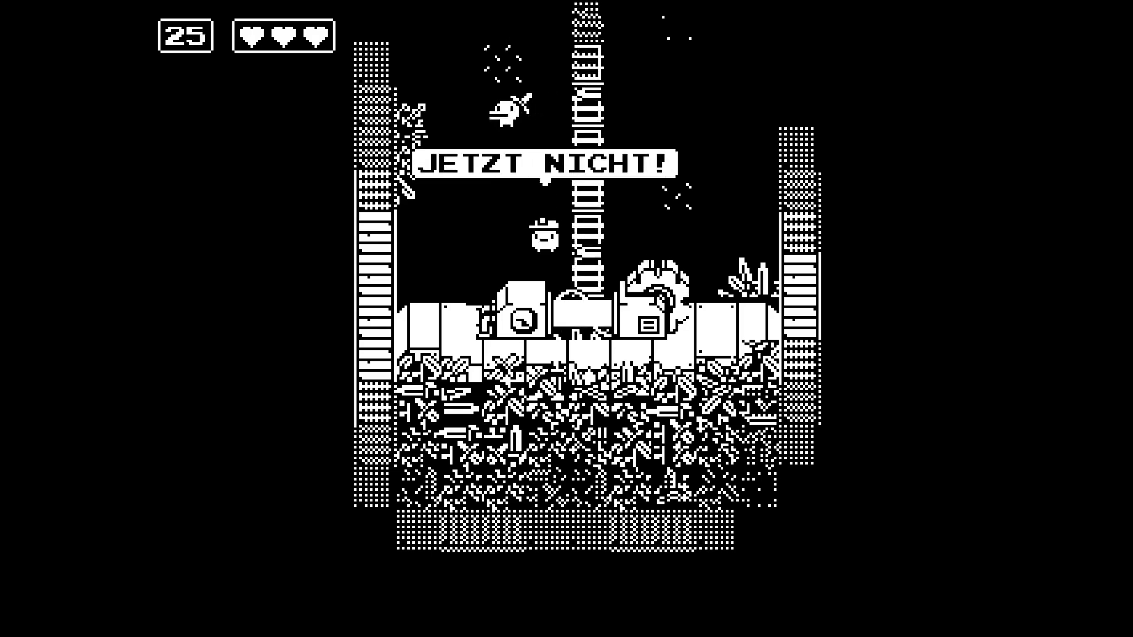
key("Right")
key("Down")
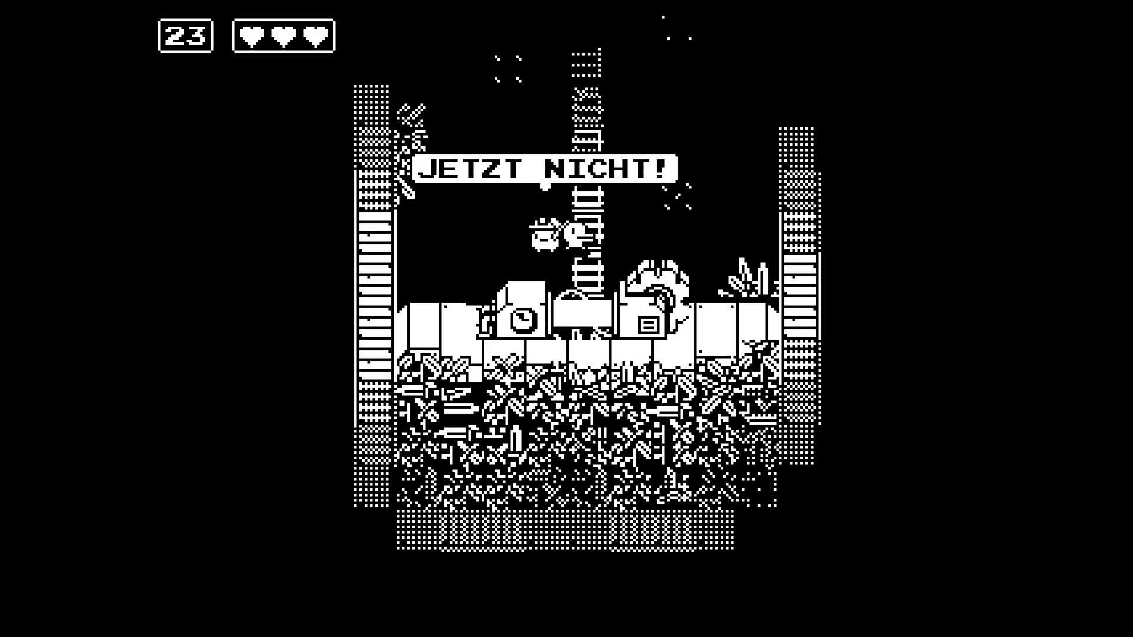
key("Up")
key("Left")
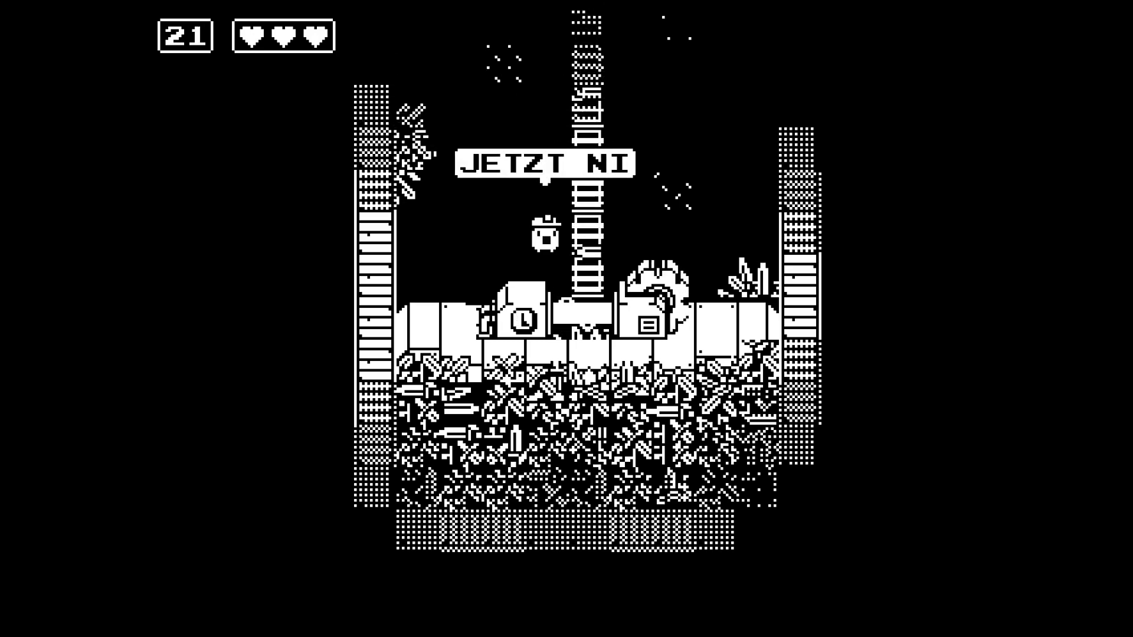
key("Up")
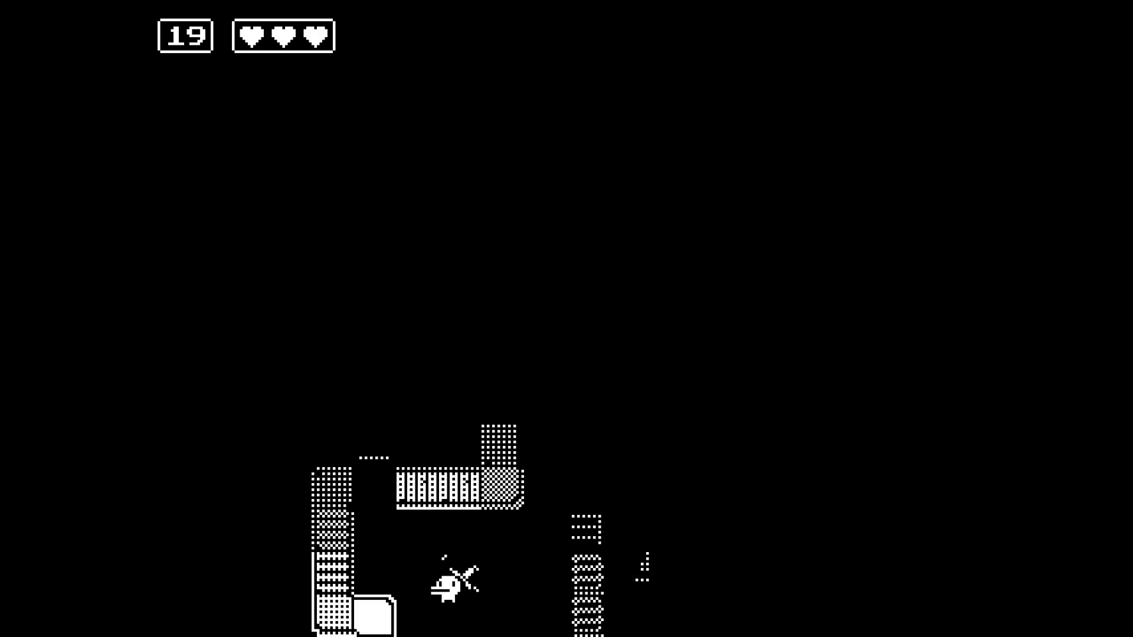
Climb the dark room's central ladder, swinging the sword at the lantern, into the top room
key("Left")
key("Up")
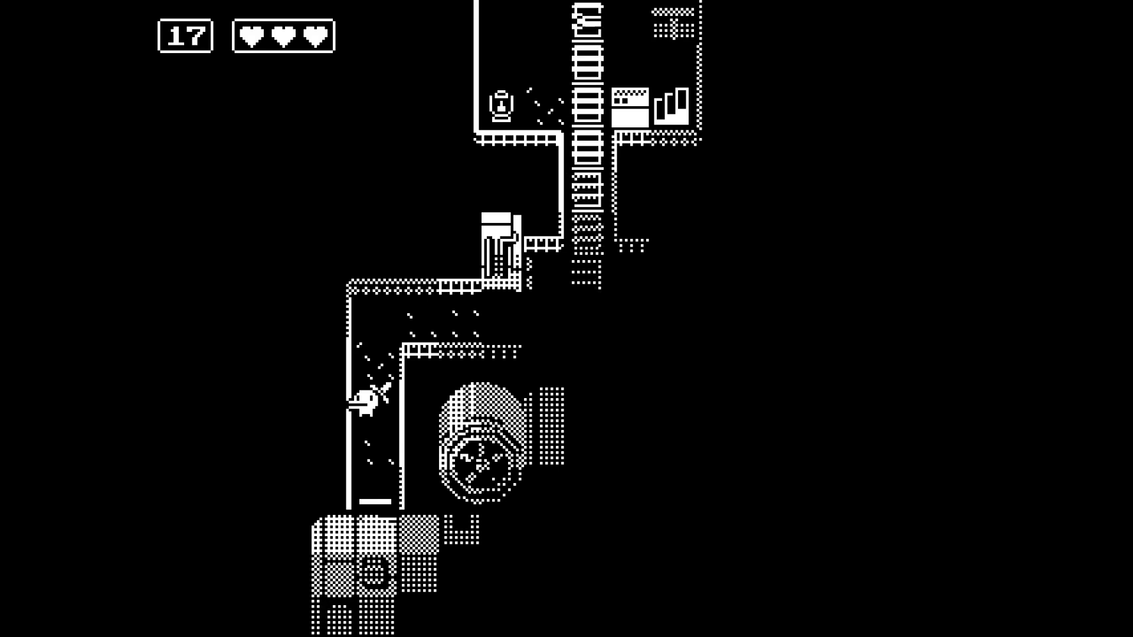
key("Right")
key("Up")
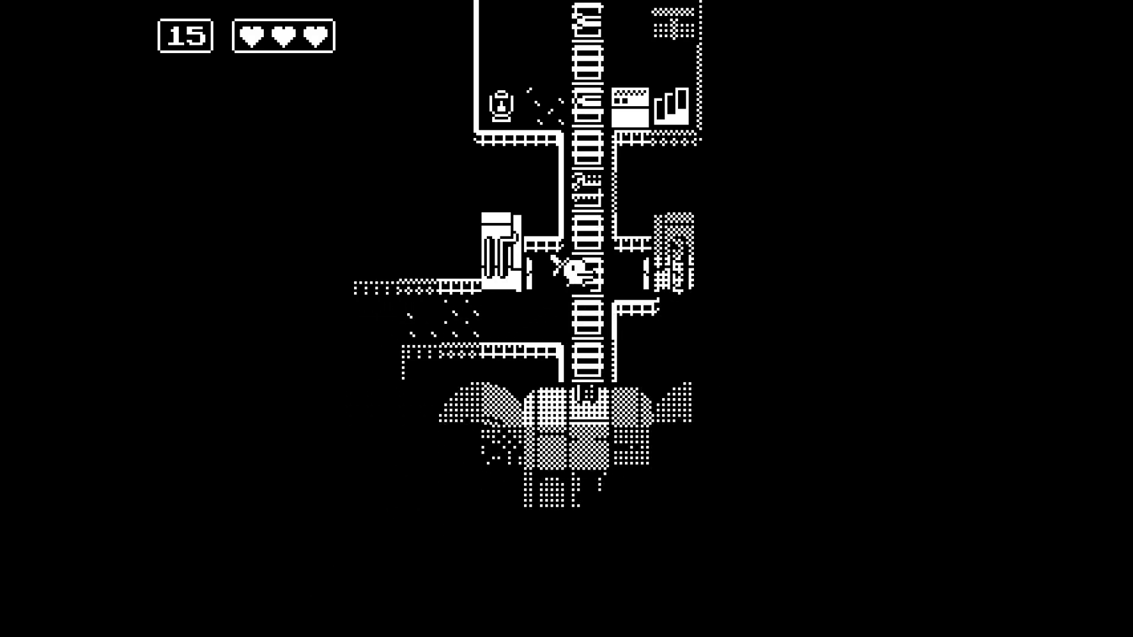
key("Up")
key("Left")
key("x")
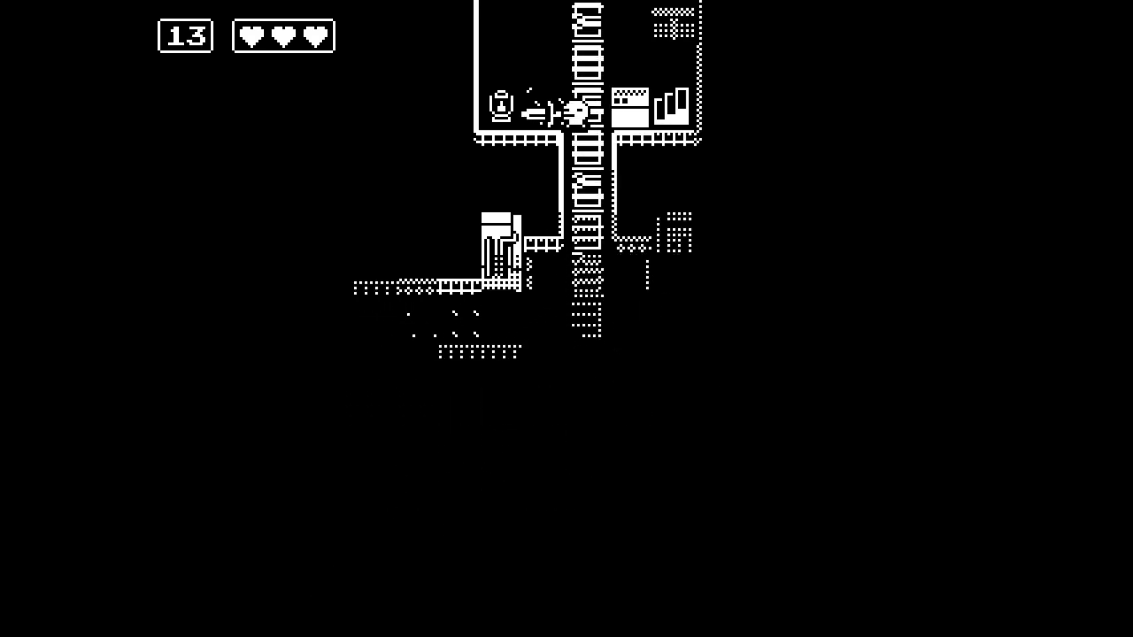
key("Right")
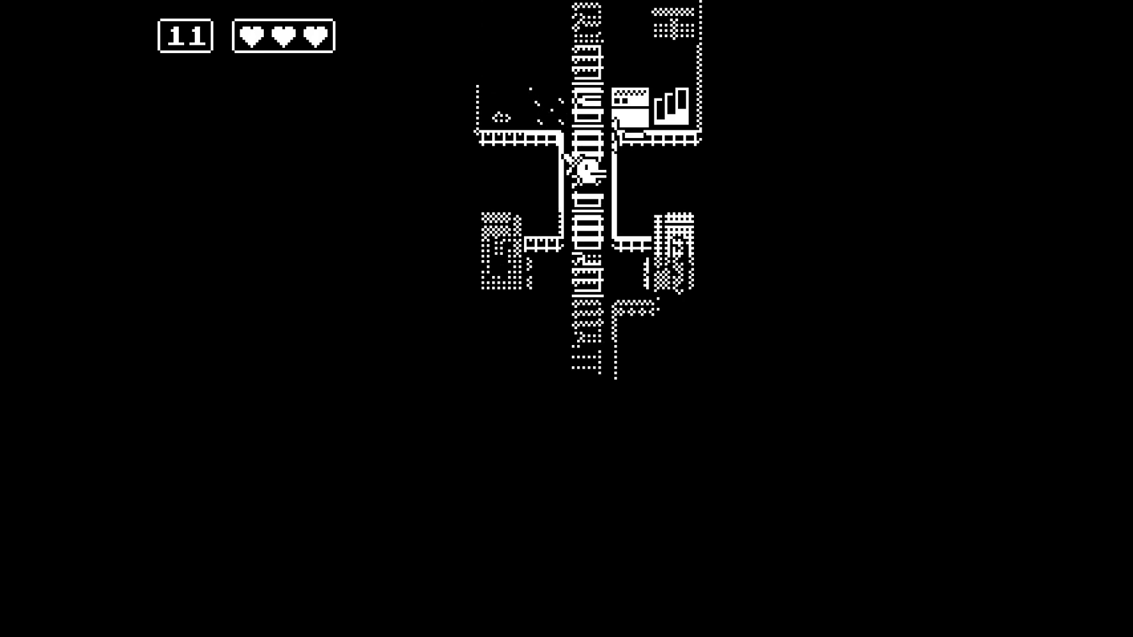
key("x")
key("Up")
key("Right")
key("Left")
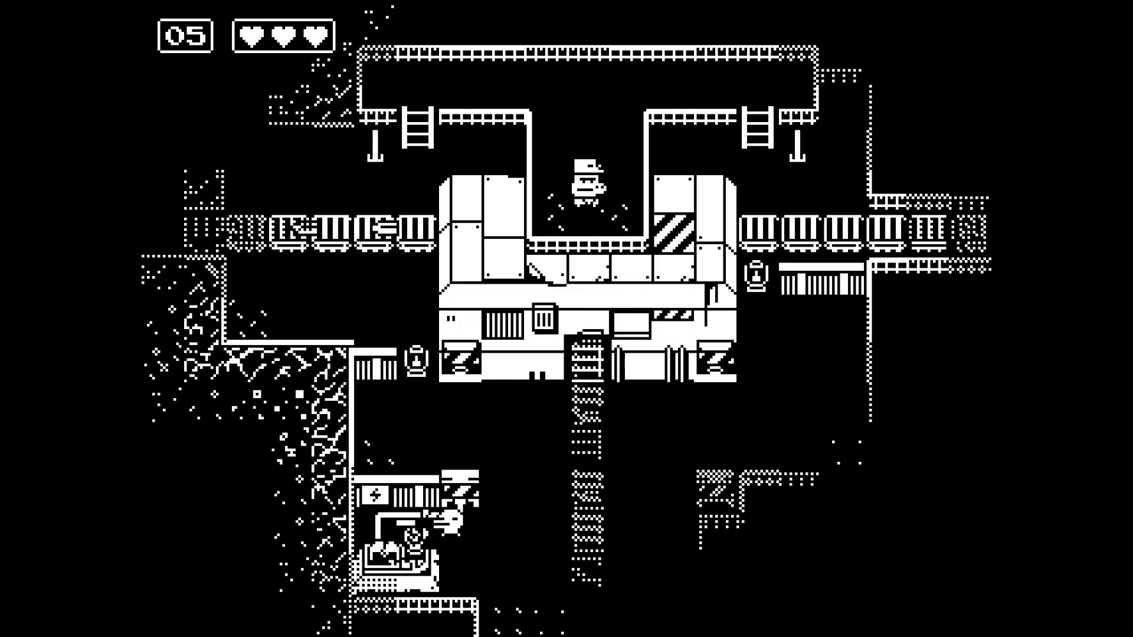
Let the timer expire, respawn at the trailer, and walk past the campfire up to the claw machines
key("Down")
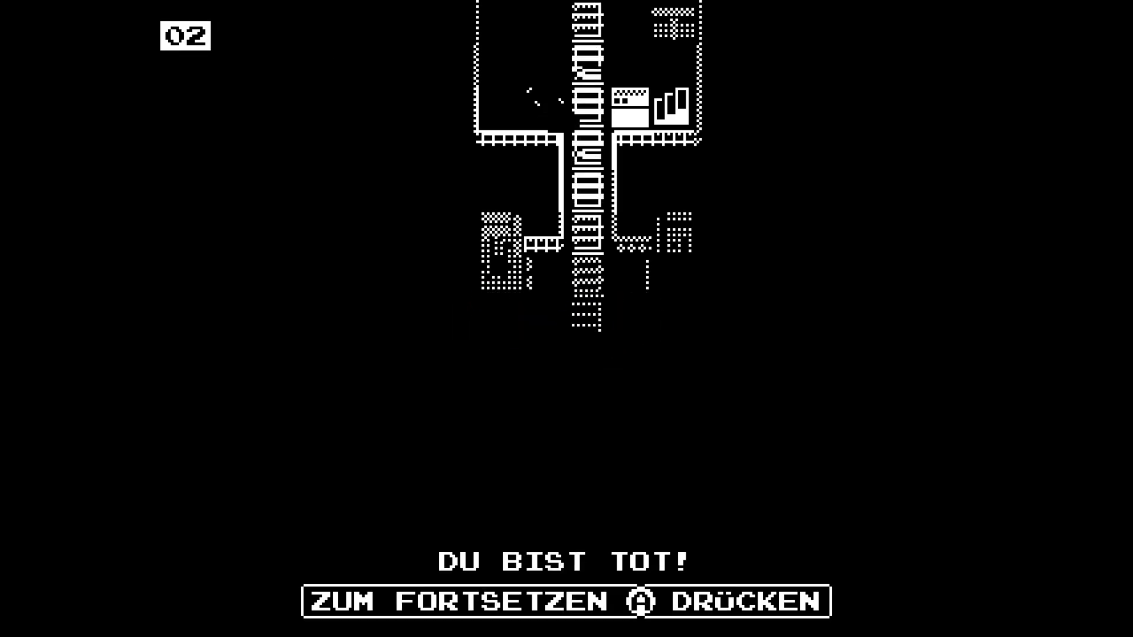
key("x")
key("Left")
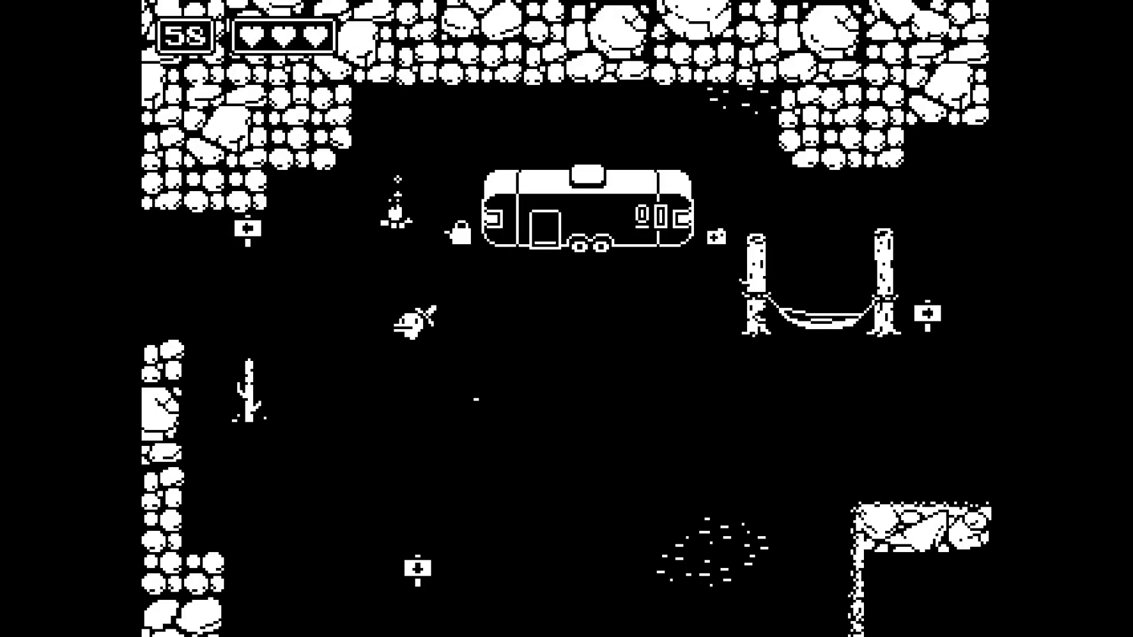
key("Left")
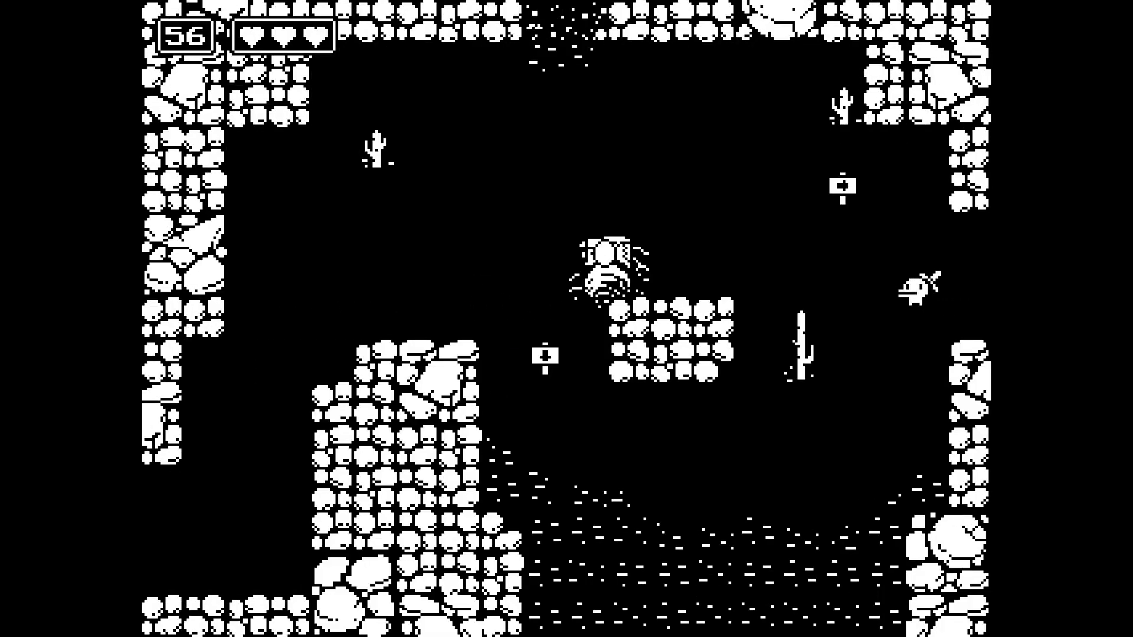
key("Right")
key("Up")
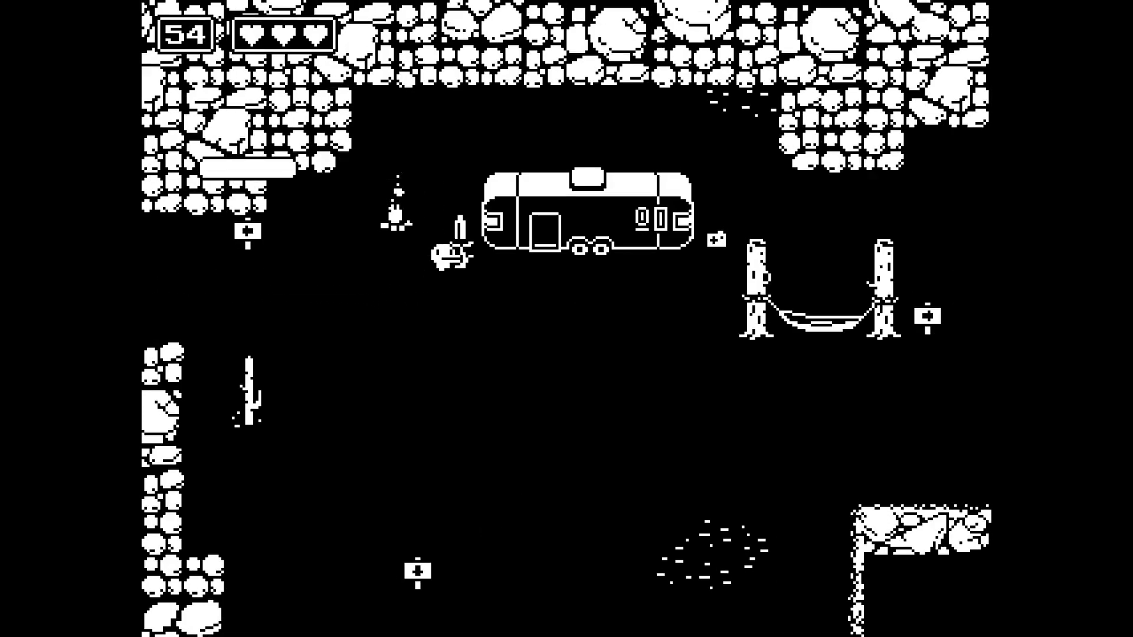
key("Left")
key("Left")
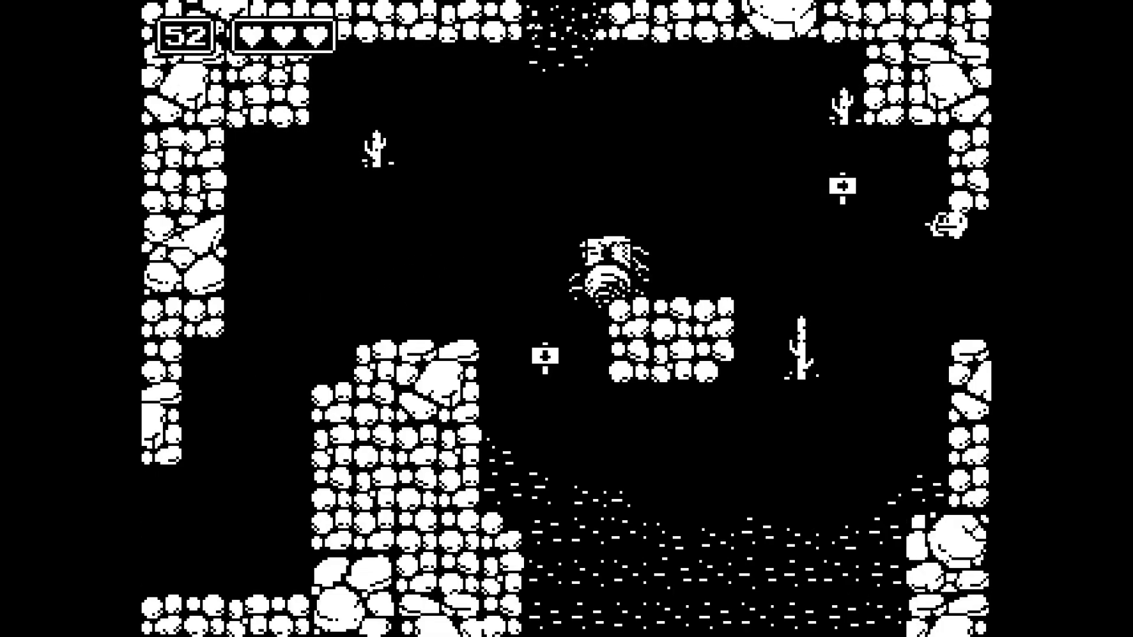
key("Left")
key("Up")
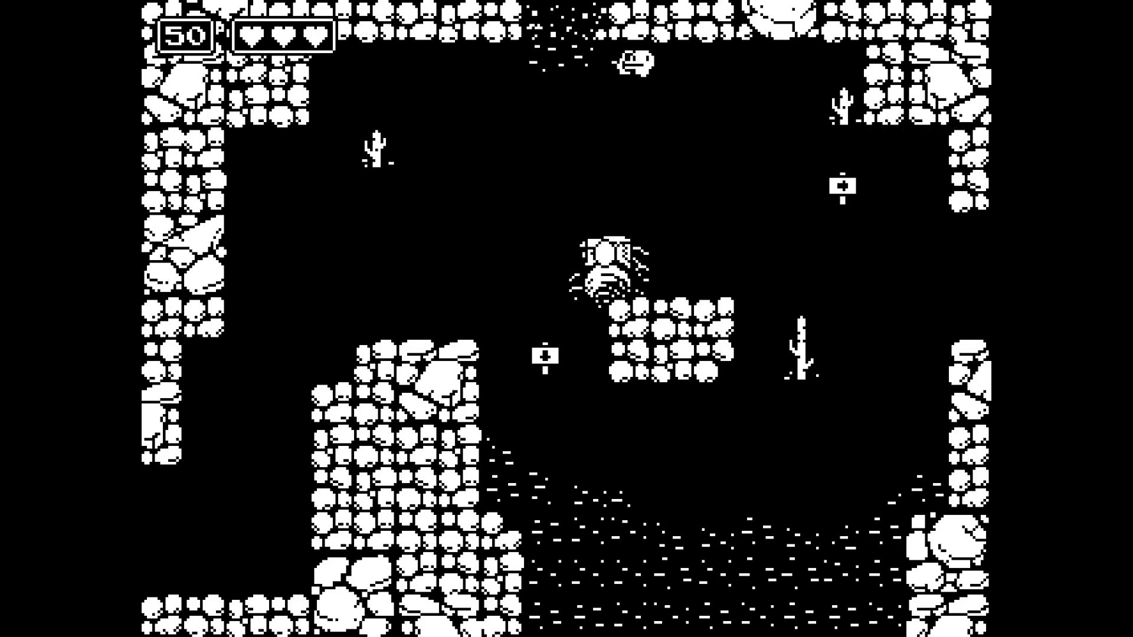
key("Up")
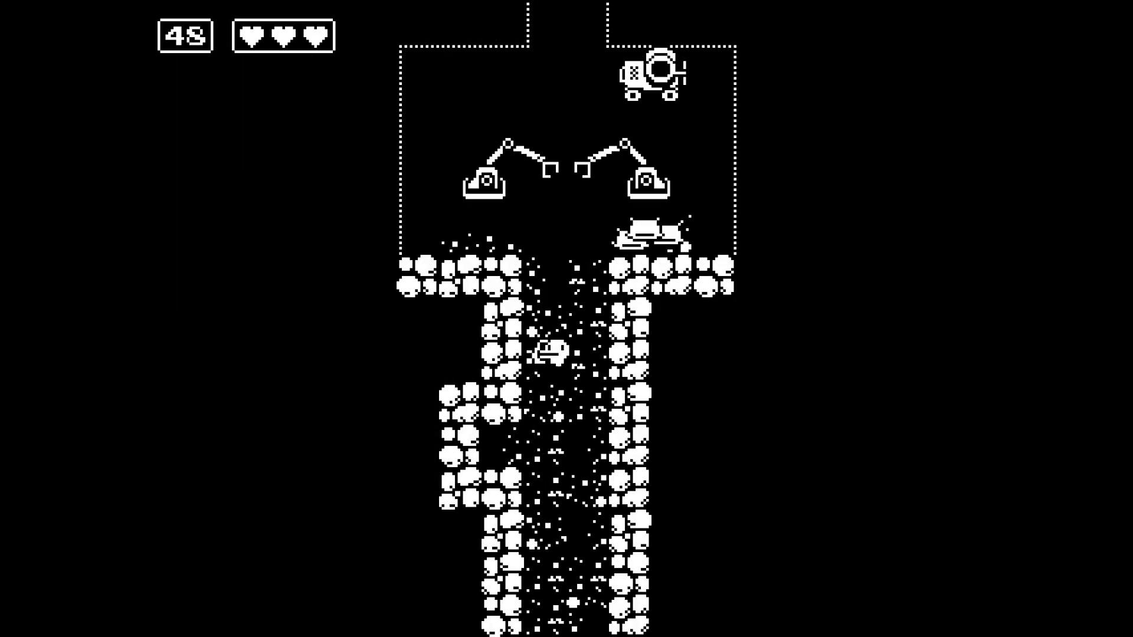
key("Up")
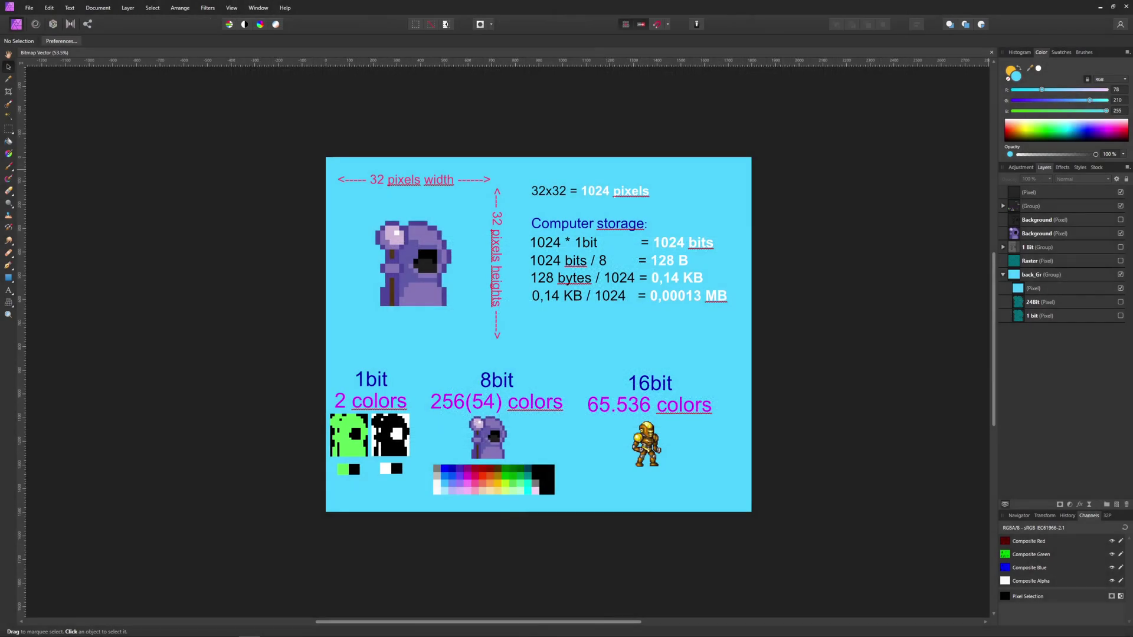
Nudge the purple sprite, undo the move, and deselect by clicking empty canvas
scroll(381, 324, "up", 3)
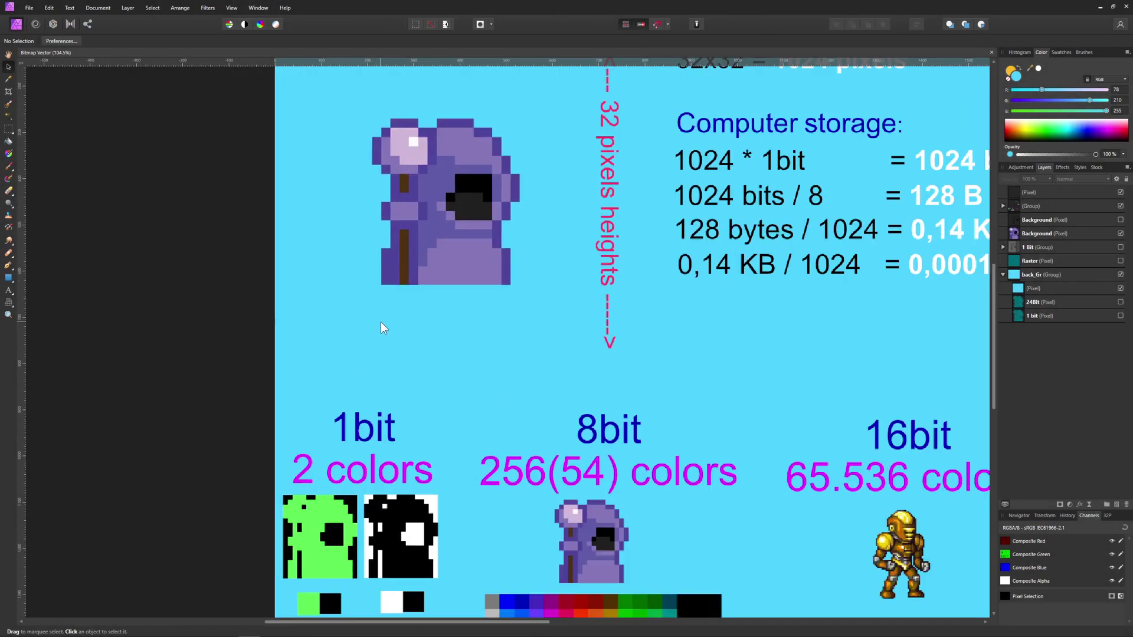
left_click(444, 234)
mouse_move(444, 233)
left_mouse_down()
mouse_move(360, 252)
mouse_move(436, 248)
left_mouse_up()
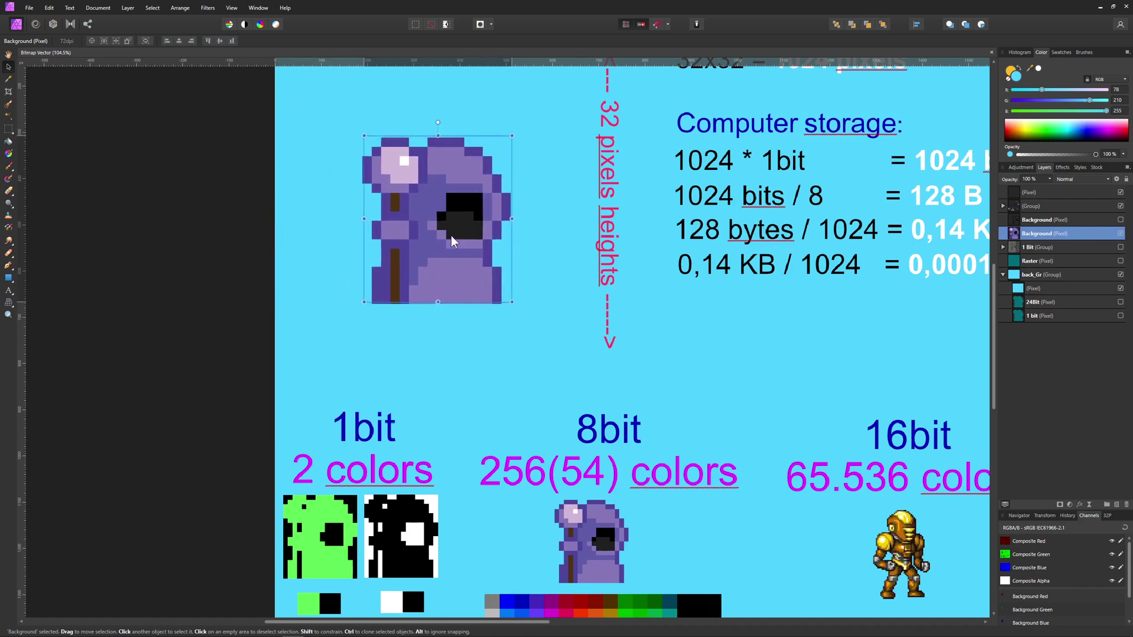
key("ctrl+z")
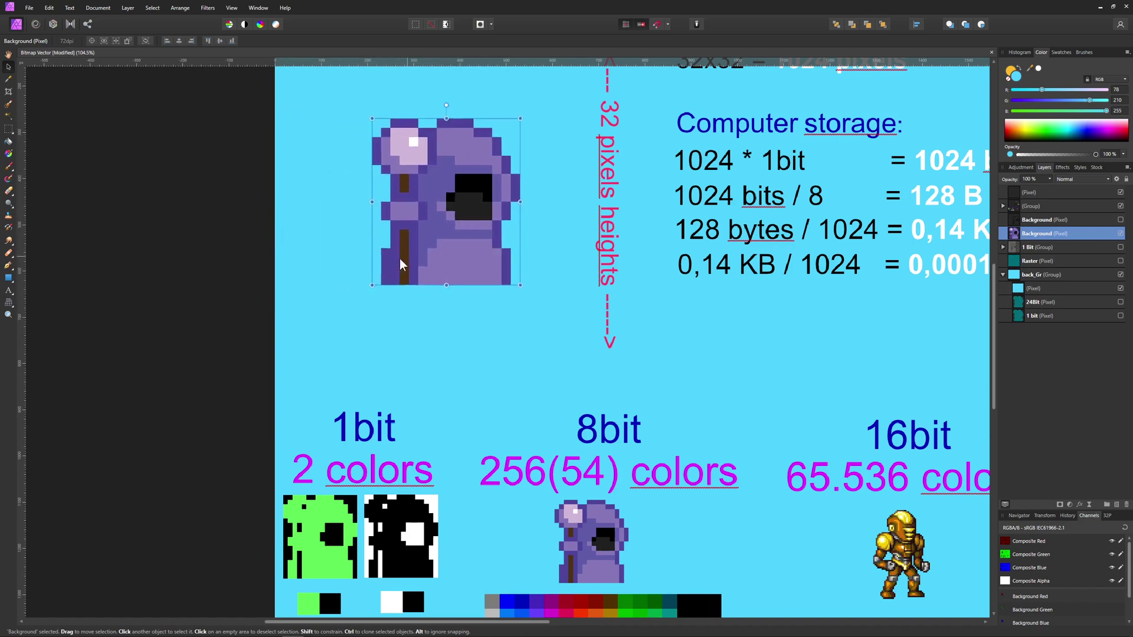
scroll(391, 259, "down", 2)
left_click(204, 247)
scroll(260, 268, "up", 2)
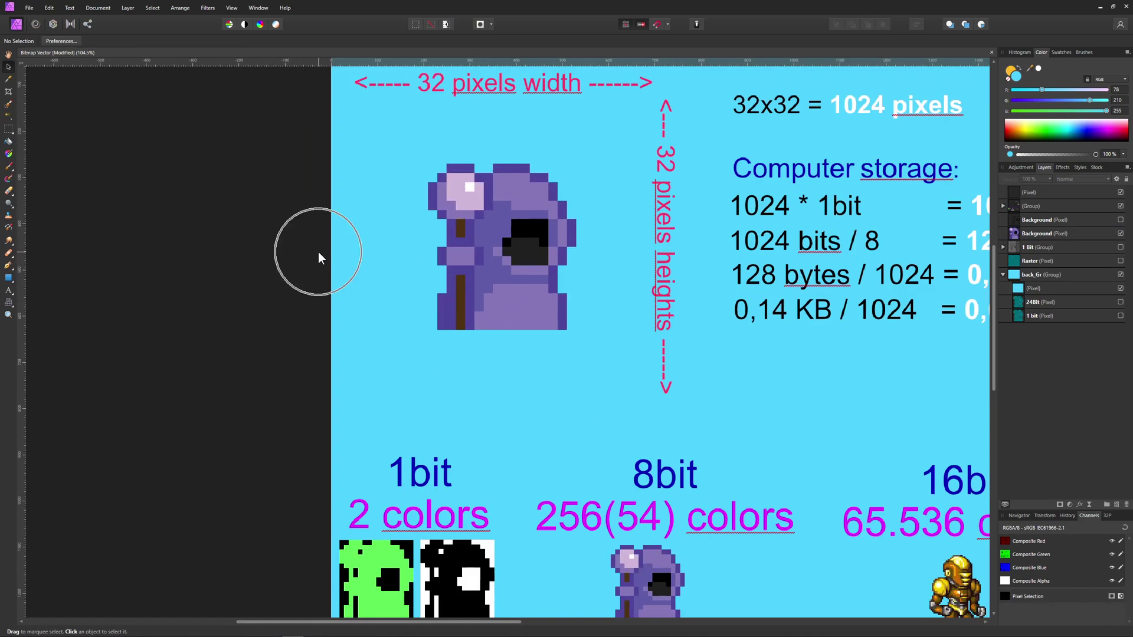
scroll(480, 267, "down", 1)
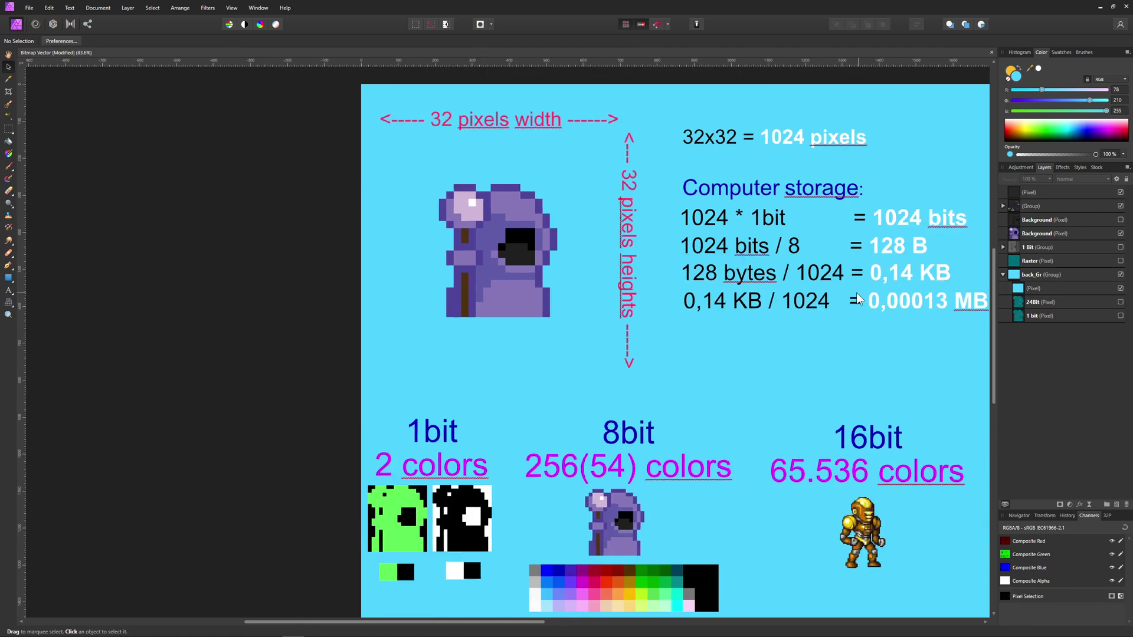
left_click(1120, 260)
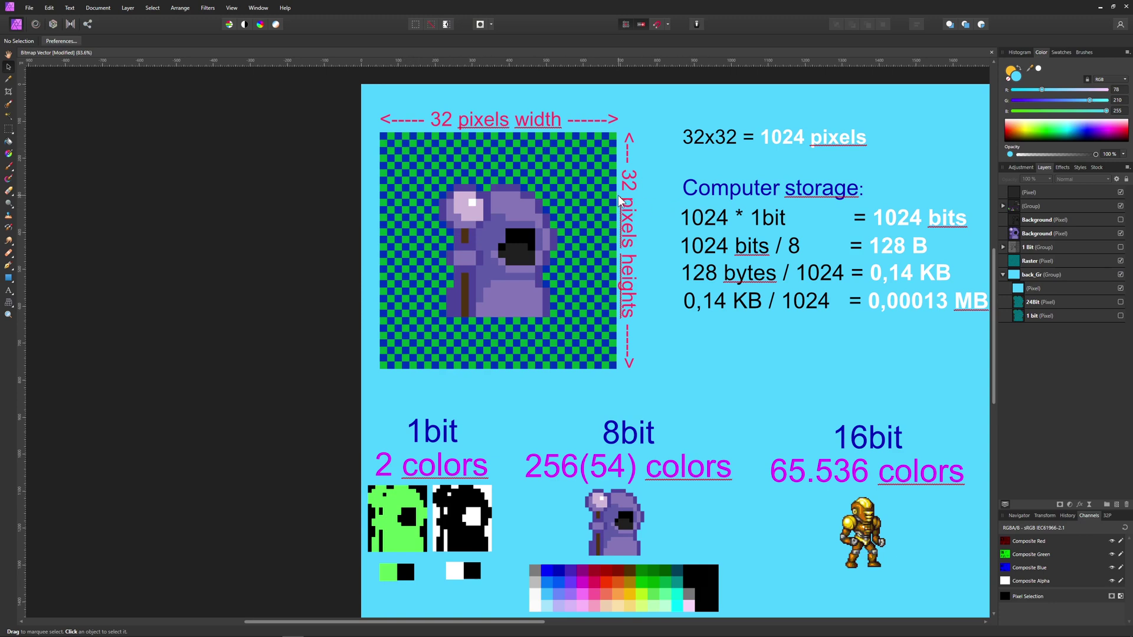
scroll(593, 180, "up", 2)
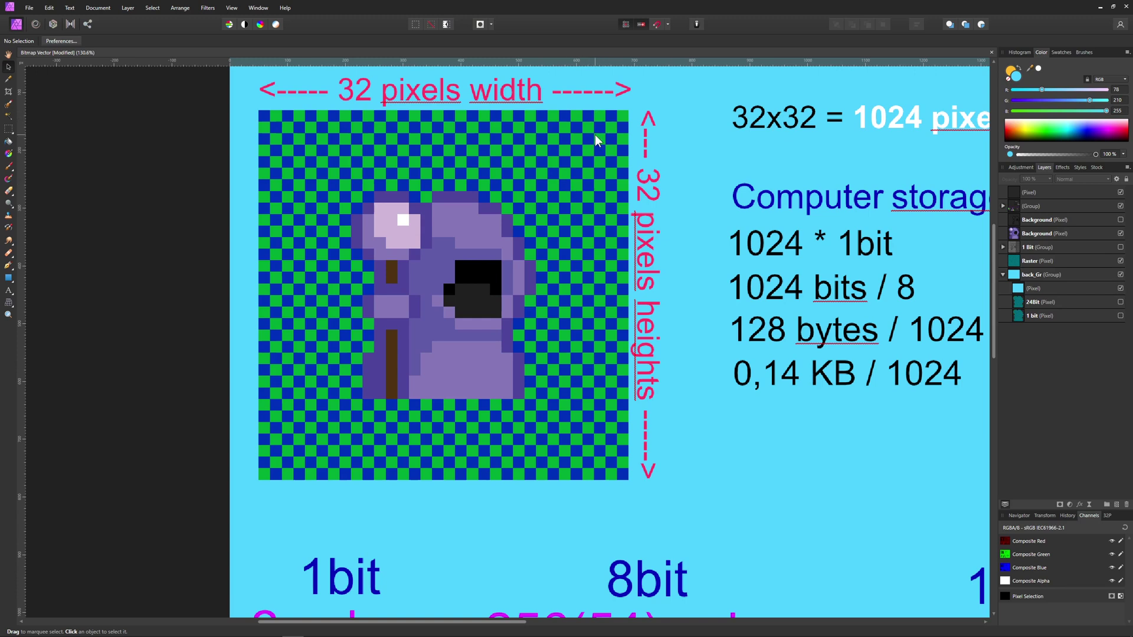
scroll(507, 292, "down", 6)
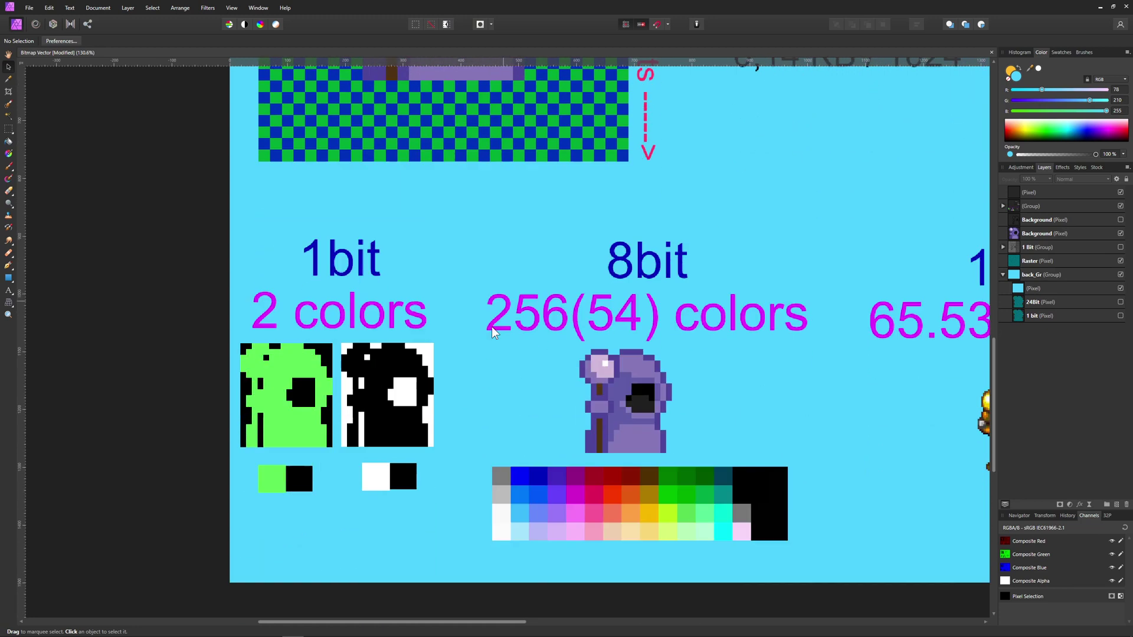
scroll(341, 327, "up", 5)
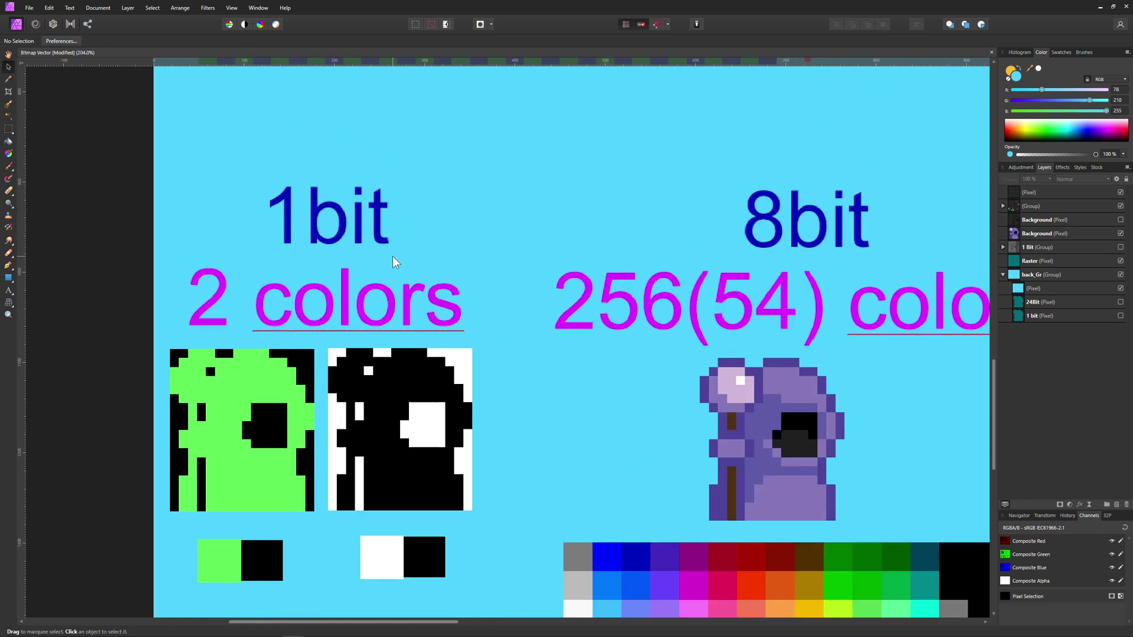
scroll(392, 256, "down", 5)
scroll(295, 298, "up", 12)
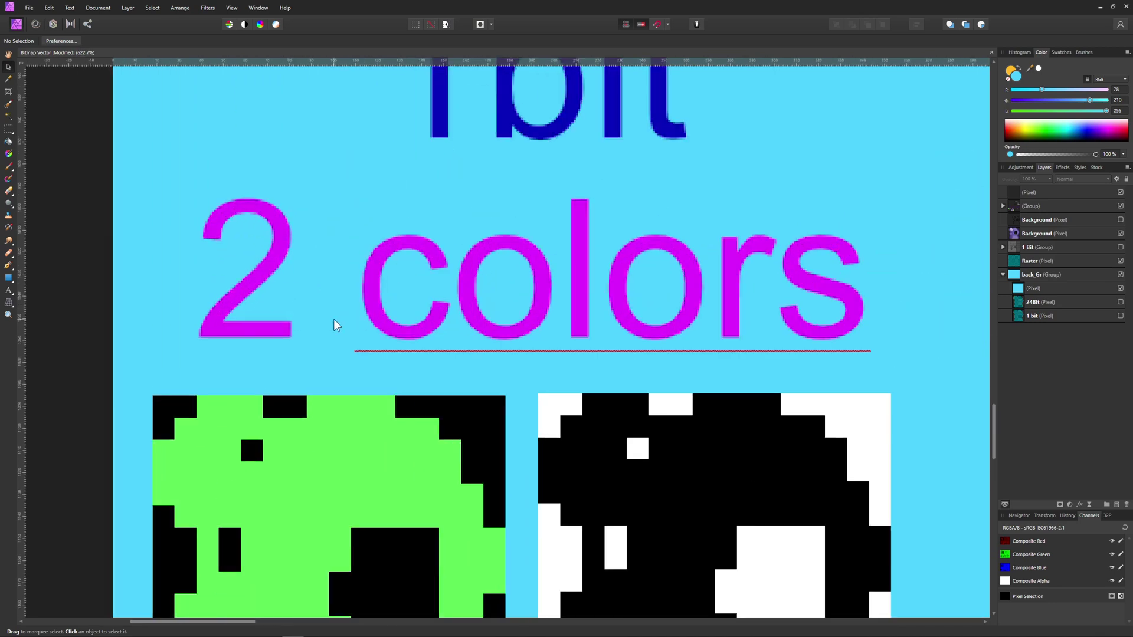
scroll(229, 295, "down", 10)
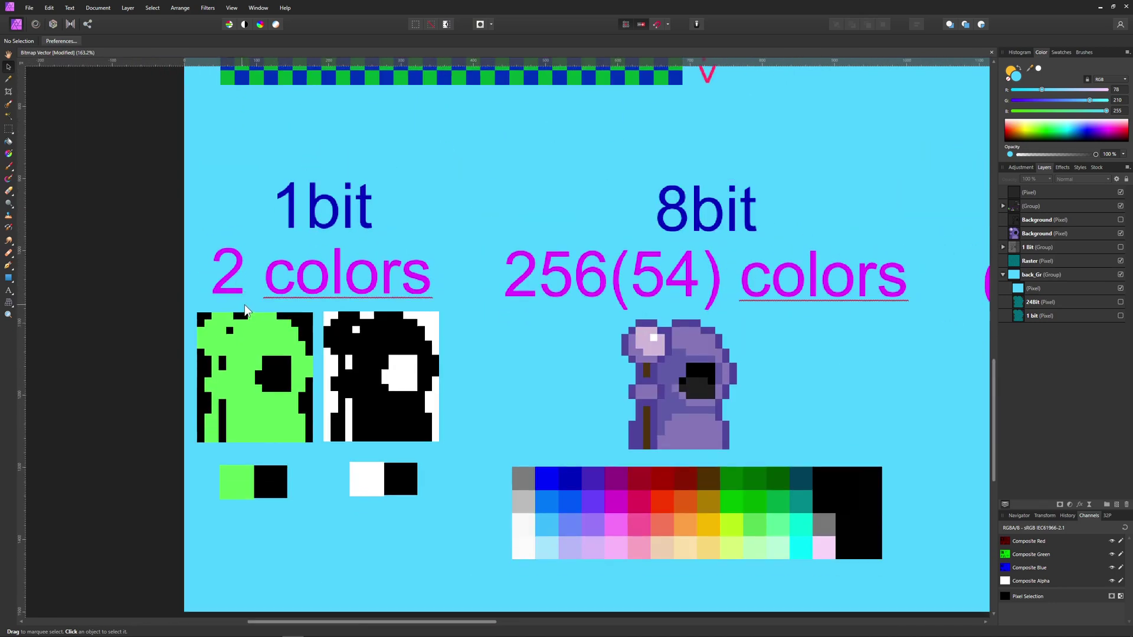
scroll(248, 305, "left", 3)
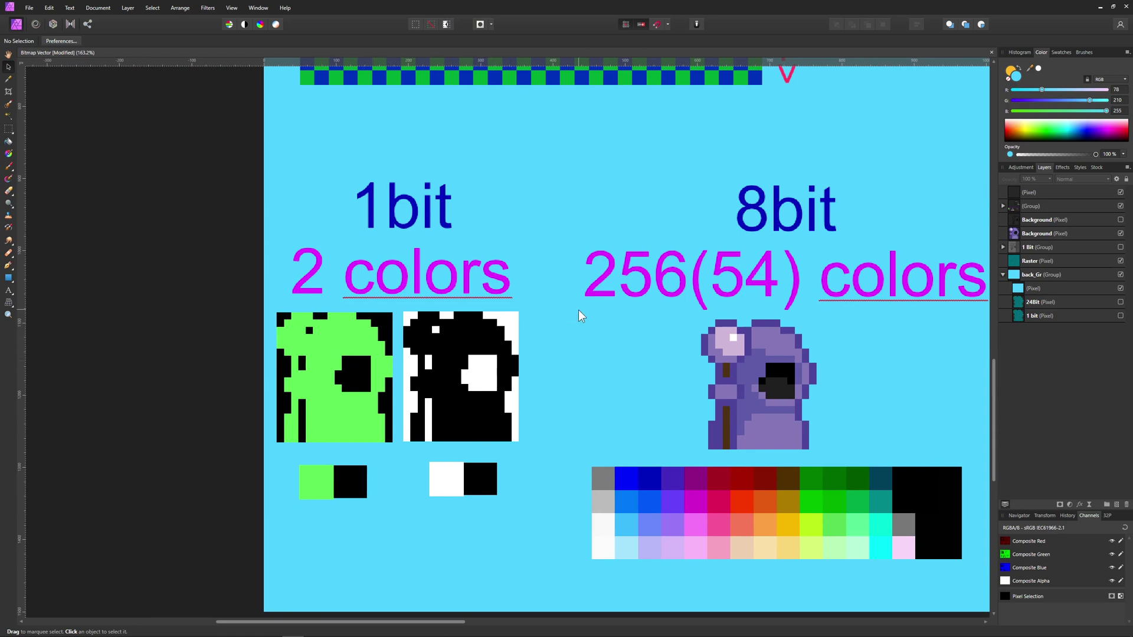
scroll(579, 311, "up", 8)
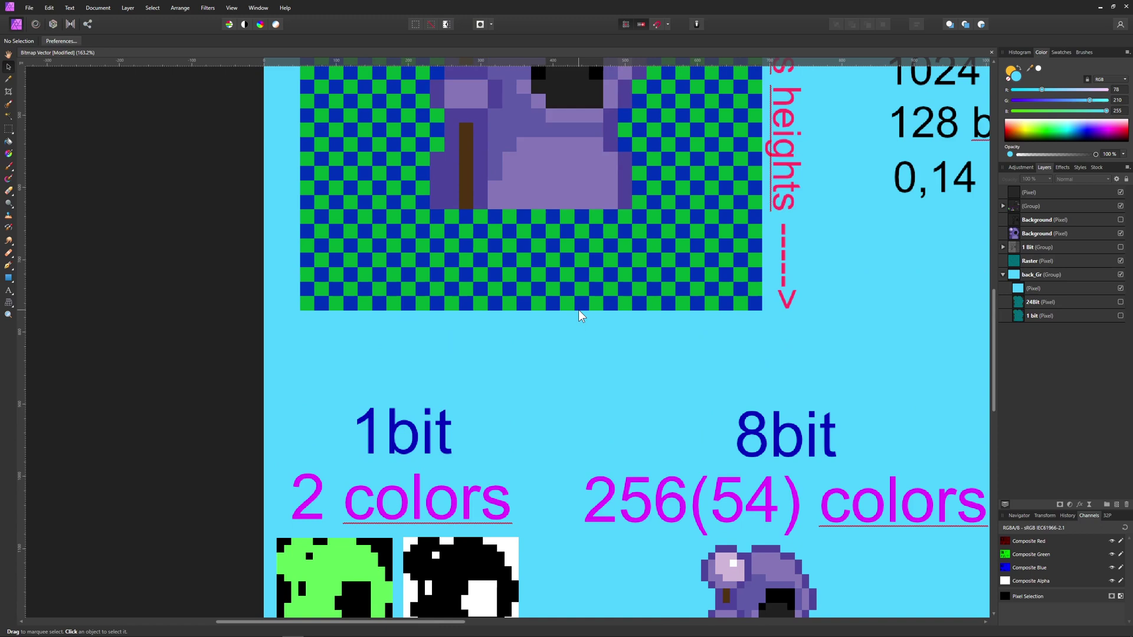
scroll(578, 309, "up", 5)
scroll(578, 310, "down", 3)
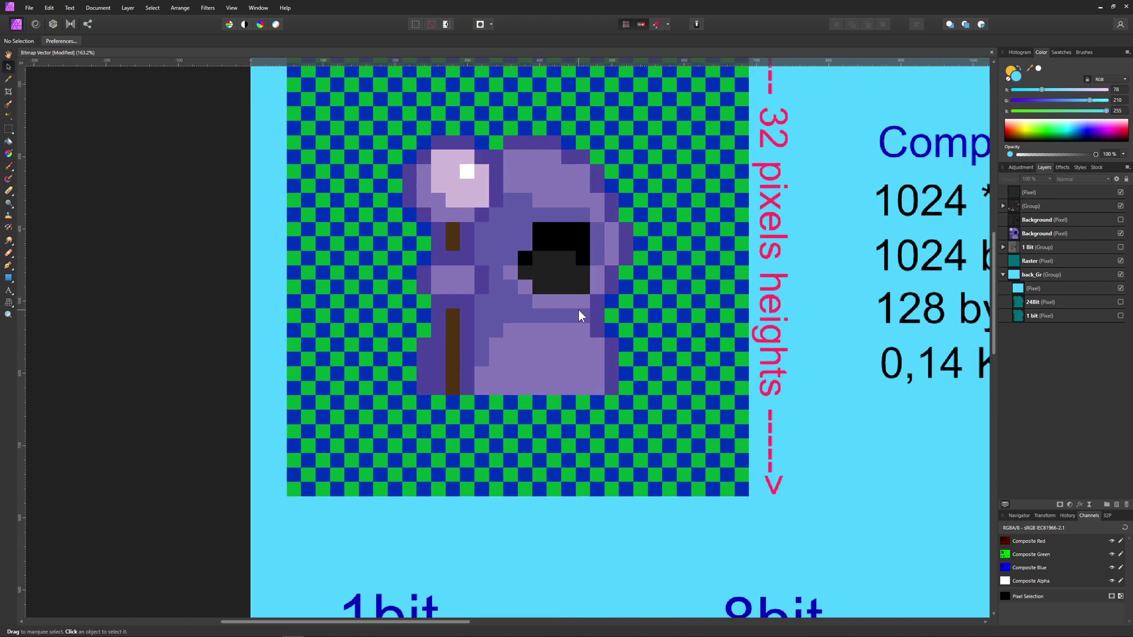
scroll(579, 309, "up", 3)
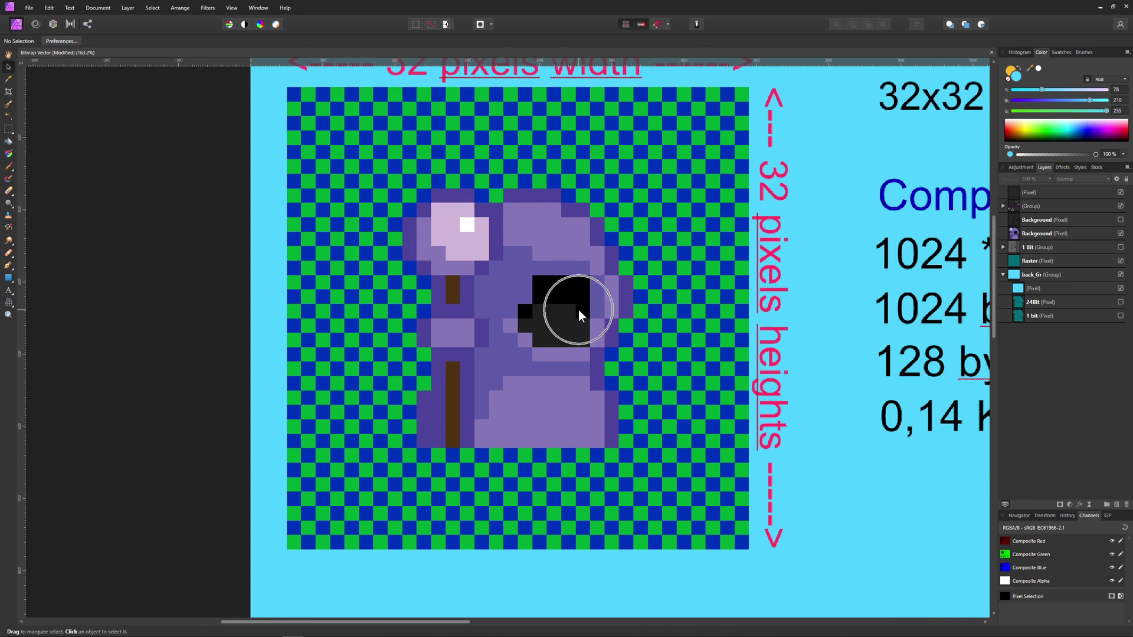
Hide the purple sprite, show the dark silhouette at about 57% opacity, and enable the 1 Bit digit grid
left_click(530, 260)
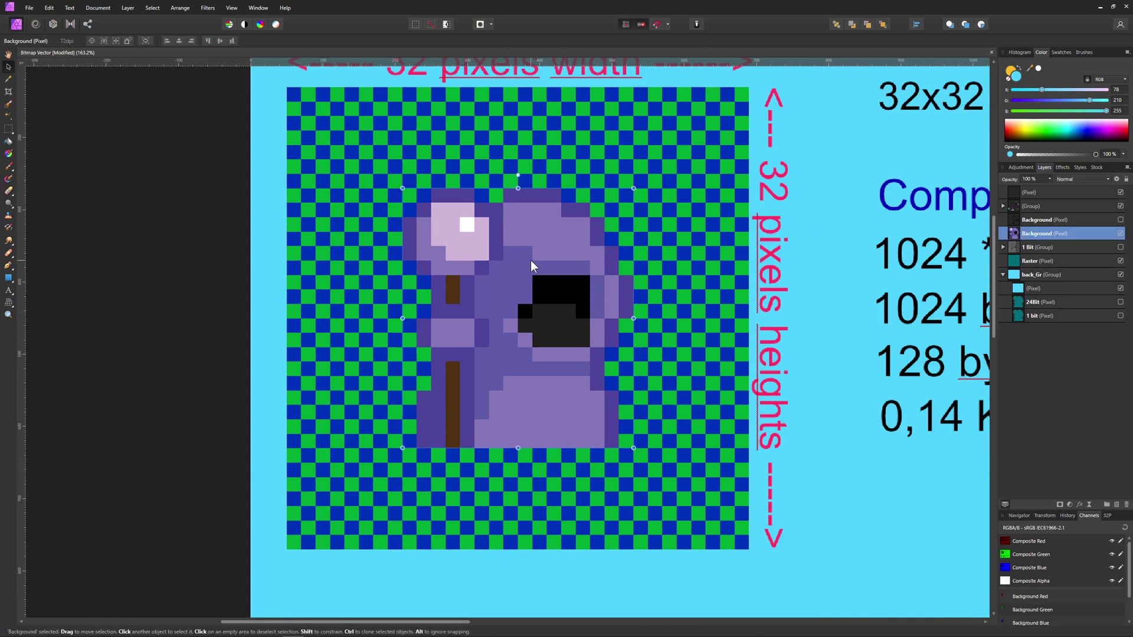
left_click(1120, 234)
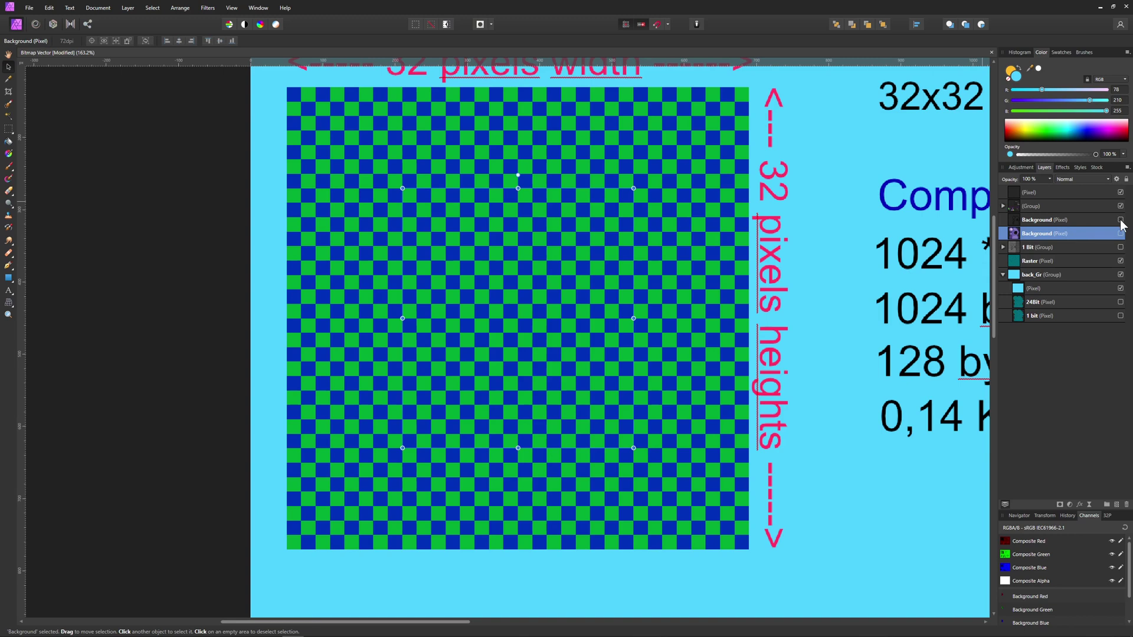
left_click(1121, 221)
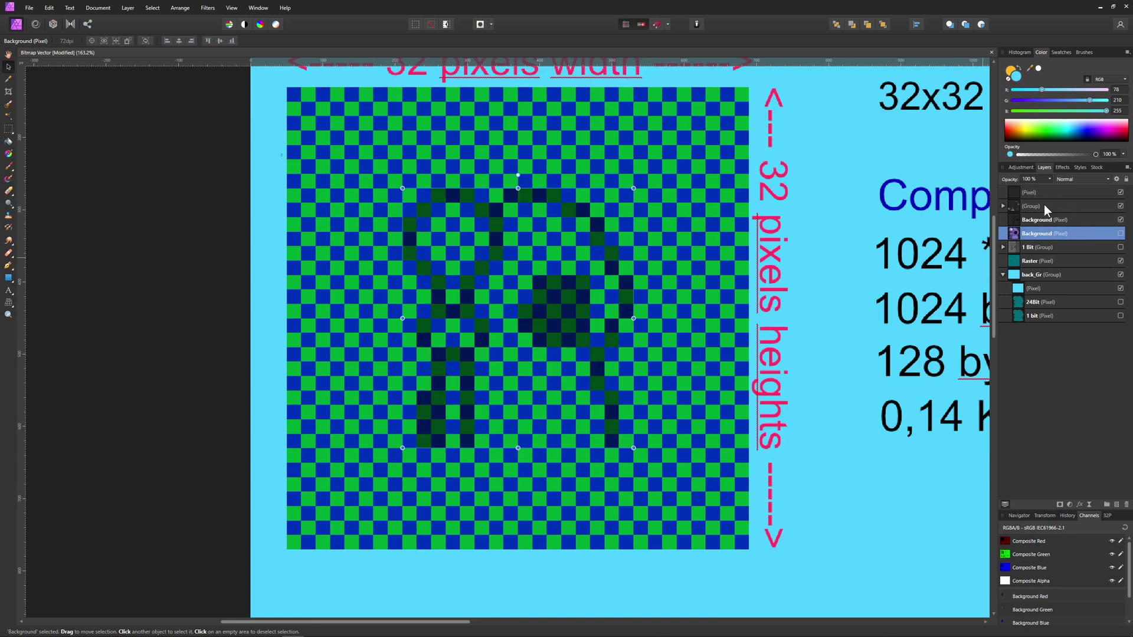
left_click(1043, 222)
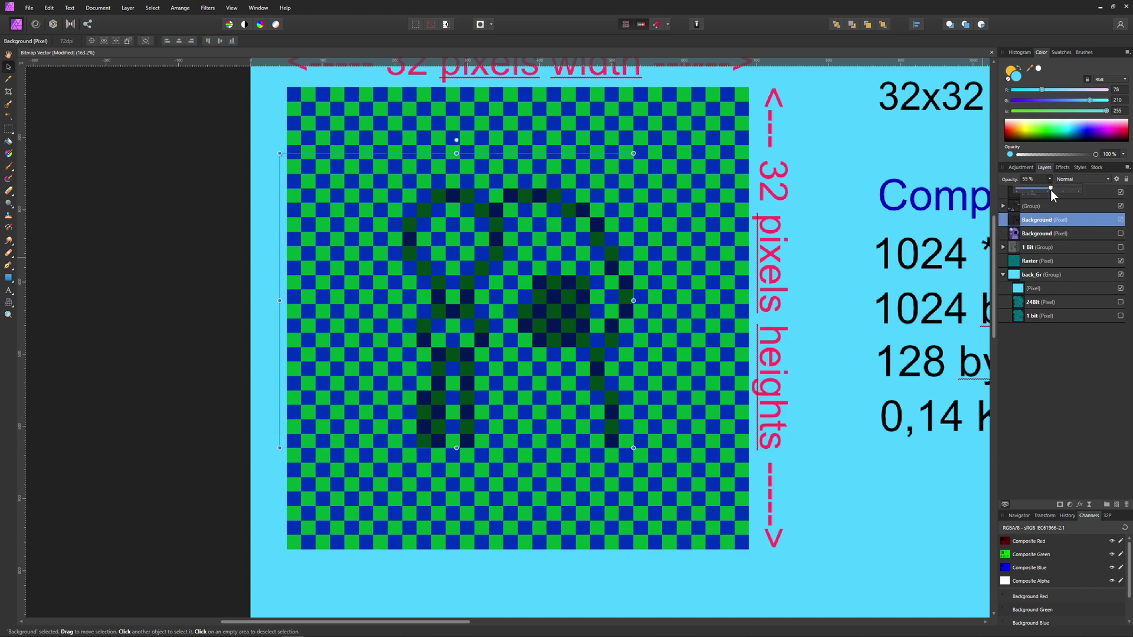
mouse_move(1050, 190)
left_mouse_down()
mouse_move(1085, 190)
mouse_move(1053, 187)
left_mouse_up()
left_click(1122, 250)
left_click(1121, 248)
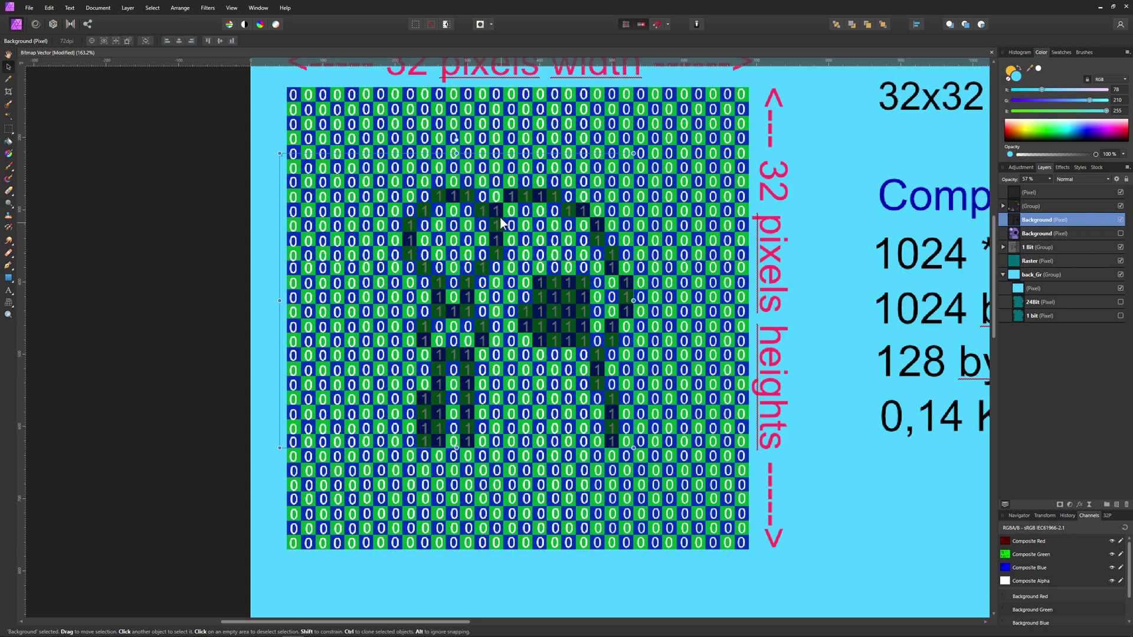
scroll(499, 221, "up", 3)
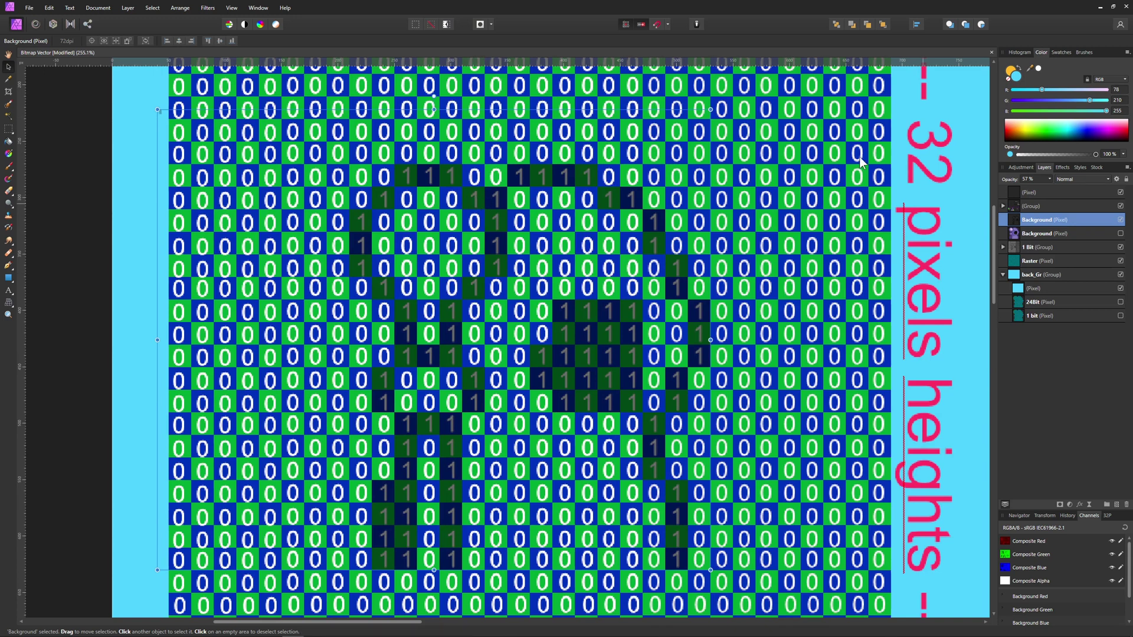
scroll(776, 245, "down", 3)
scroll(764, 260, "down", 6)
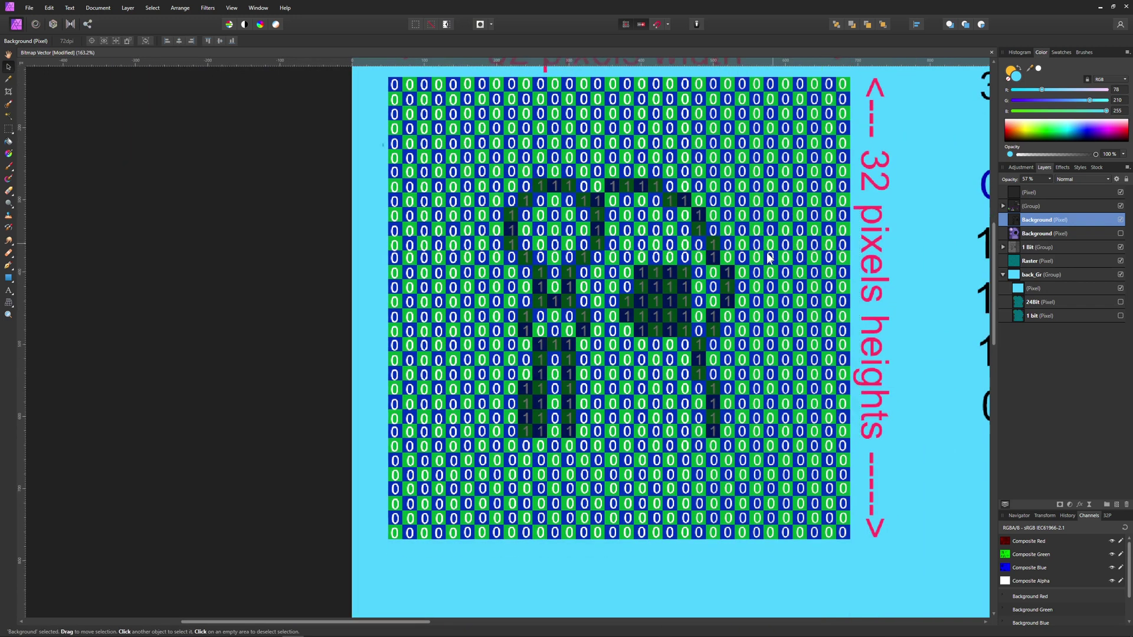
scroll(760, 263, "up", 5)
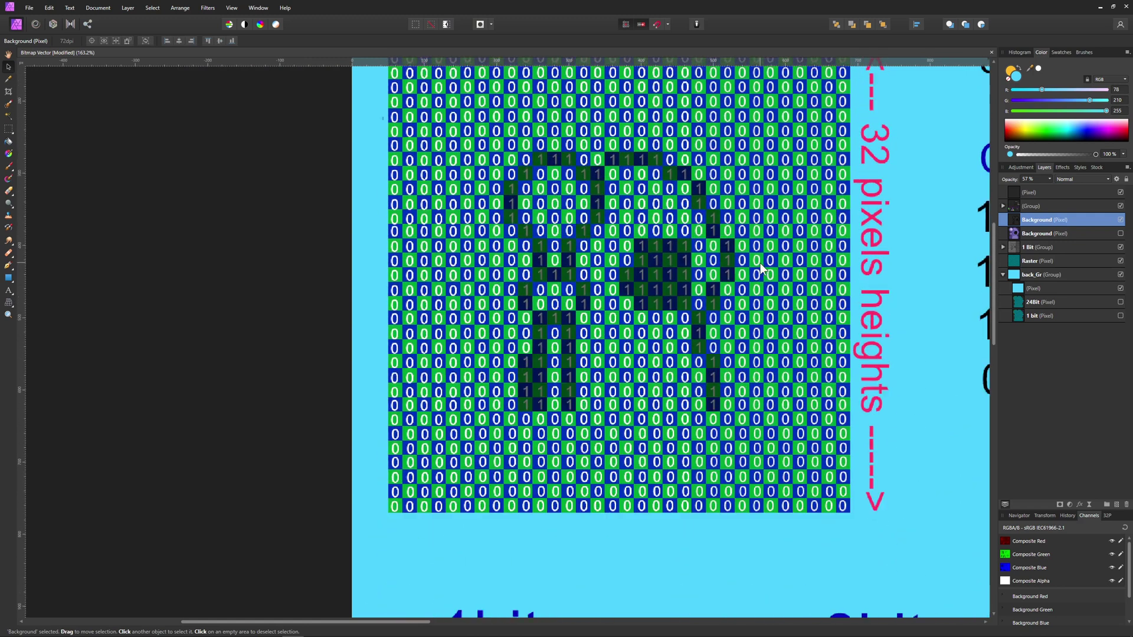
scroll(762, 268, "down", 2)
scroll(761, 269, "right", 6)
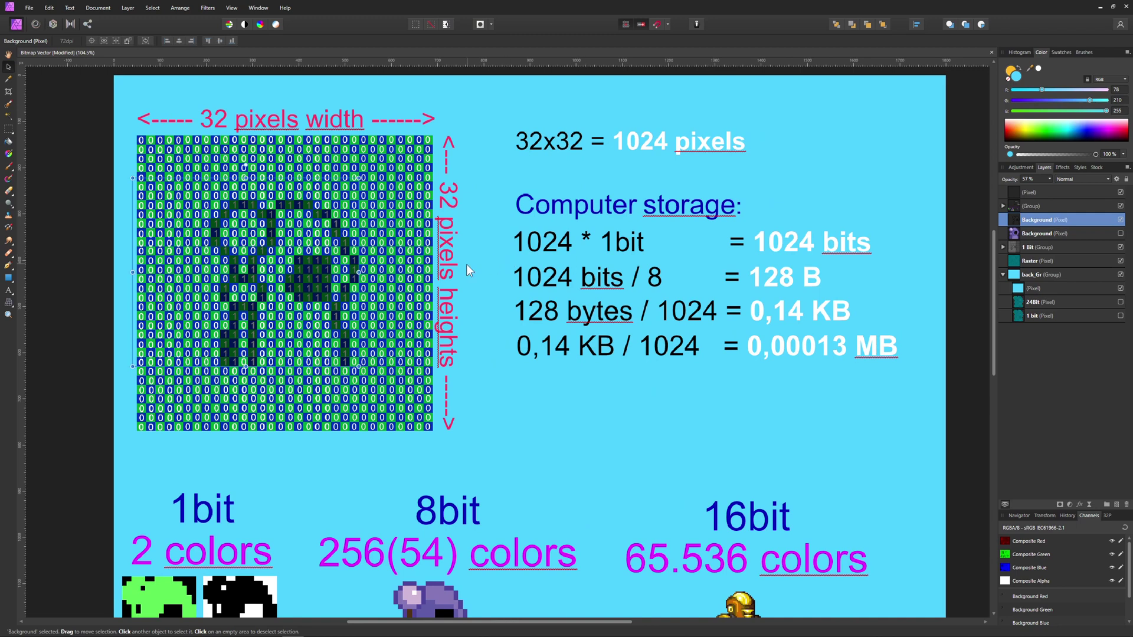
scroll(467, 270, "down", 2)
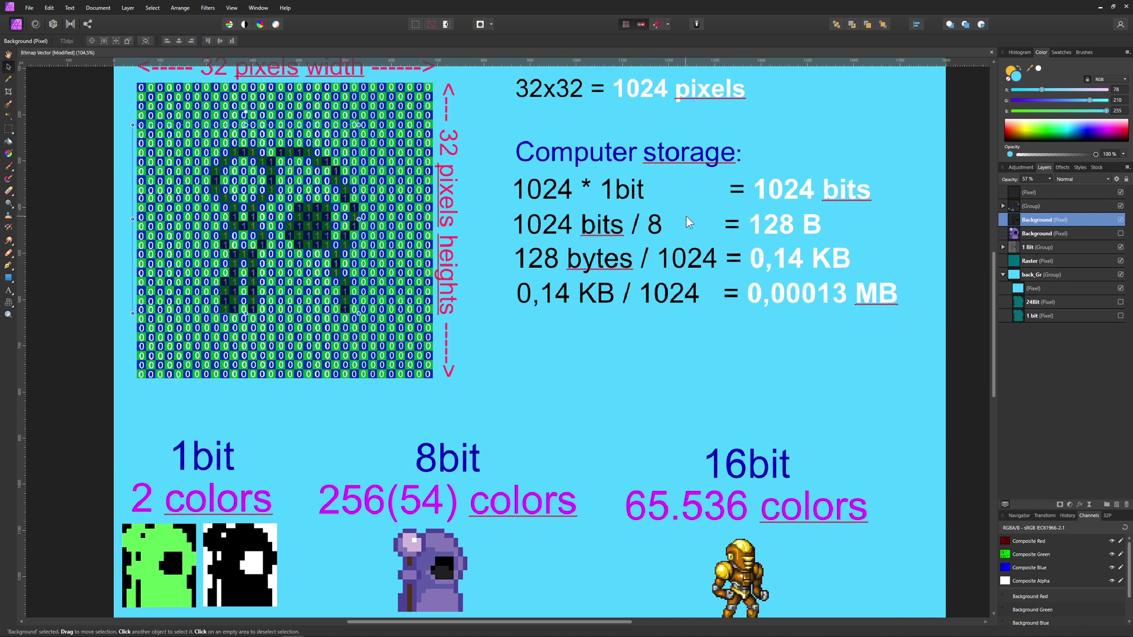
scroll(615, 252, "up", 2)
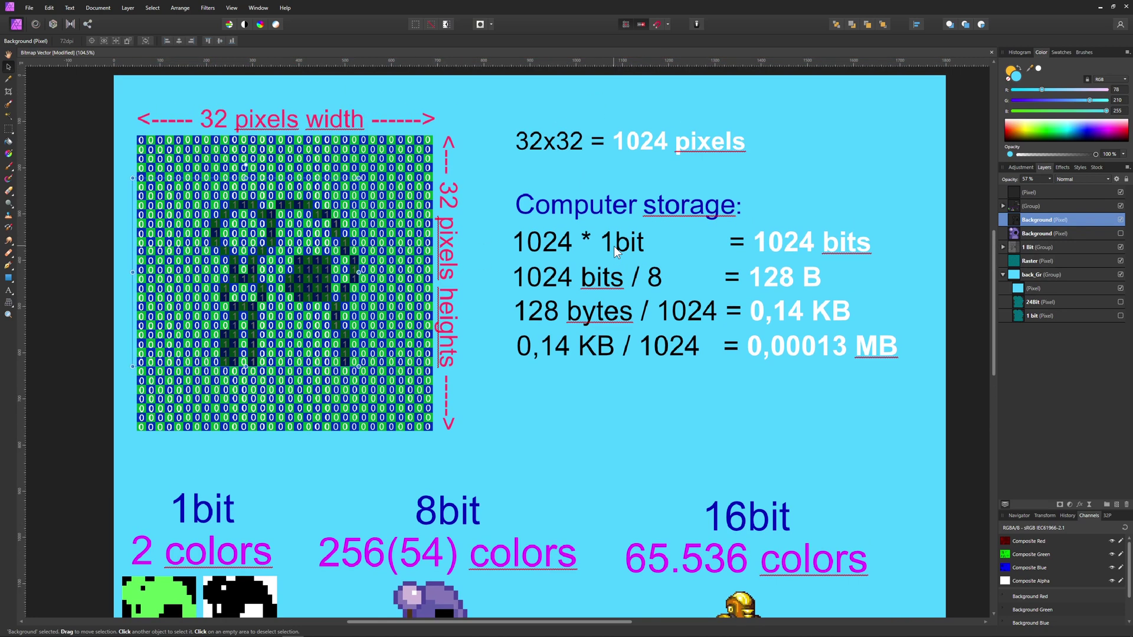
scroll(614, 252, "up", 2)
scroll(614, 246, "left", 3)
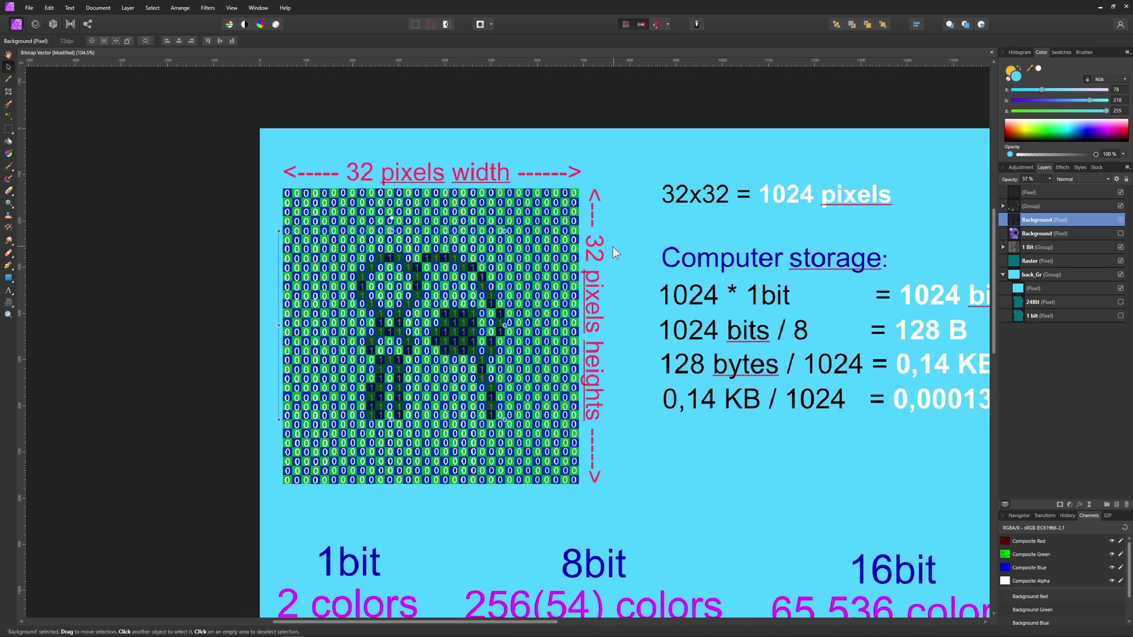
scroll(612, 247, "up", 3)
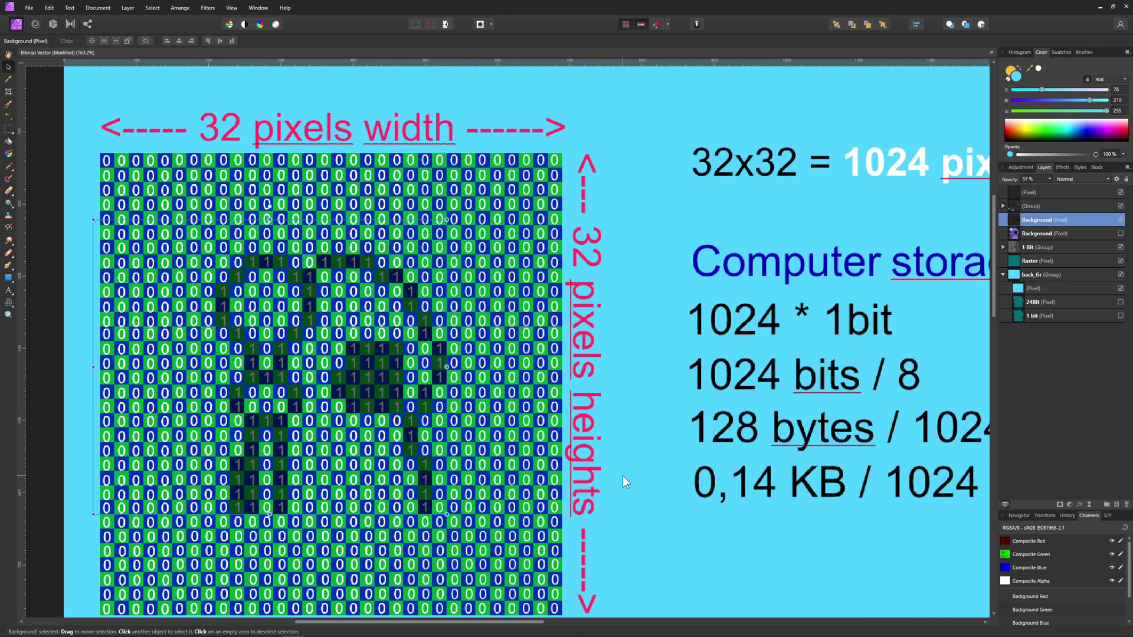
scroll(731, 327, "down", 3)
scroll(636, 271, "up", 3)
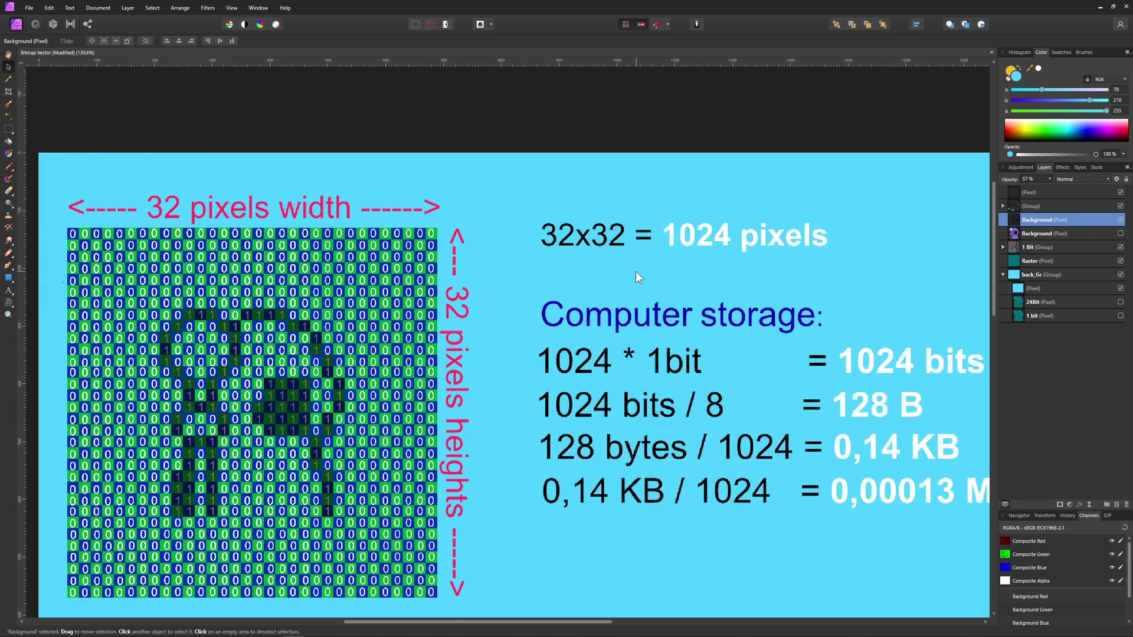
scroll(720, 241, "up", 4)
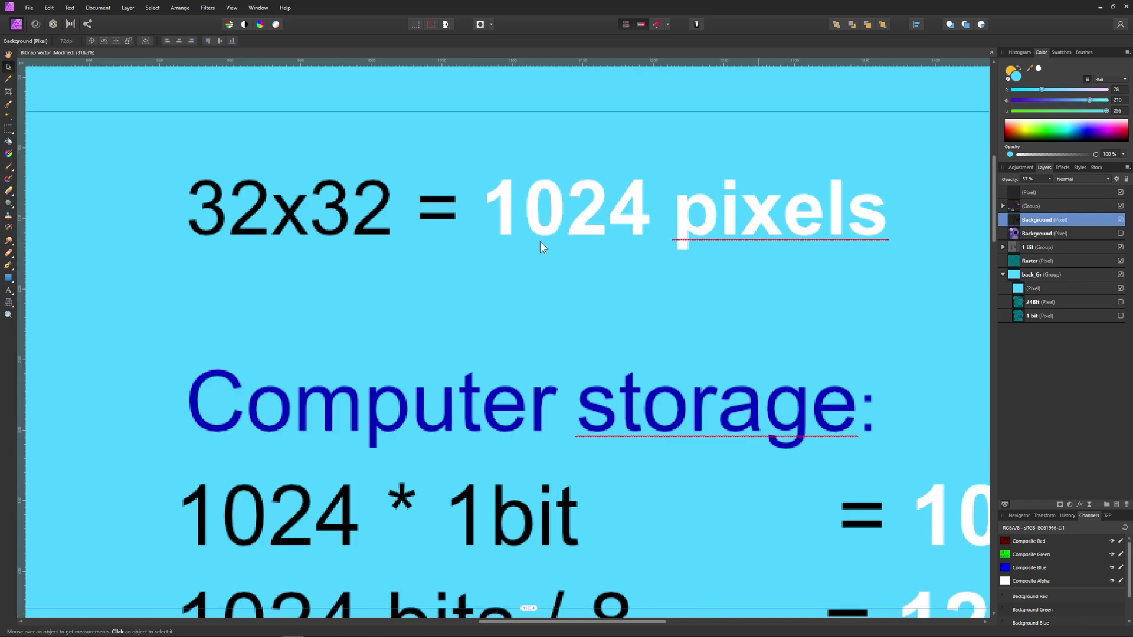
scroll(540, 243, "down", 5)
scroll(626, 370, "up", 2)
scroll(577, 372, "up", 2)
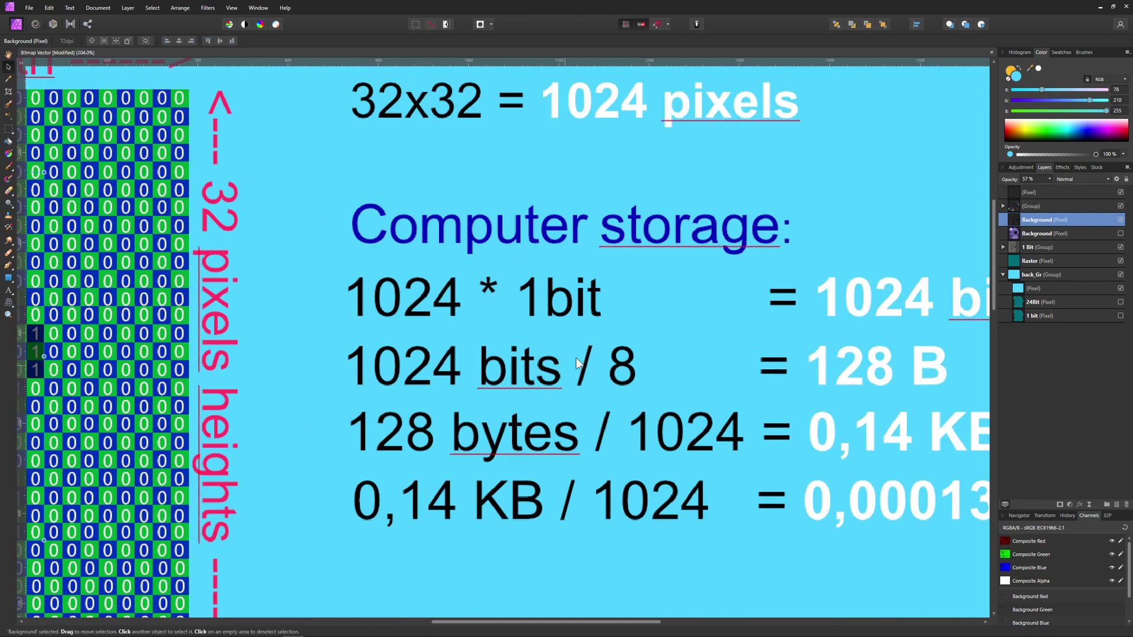
scroll(543, 306, "right", 4)
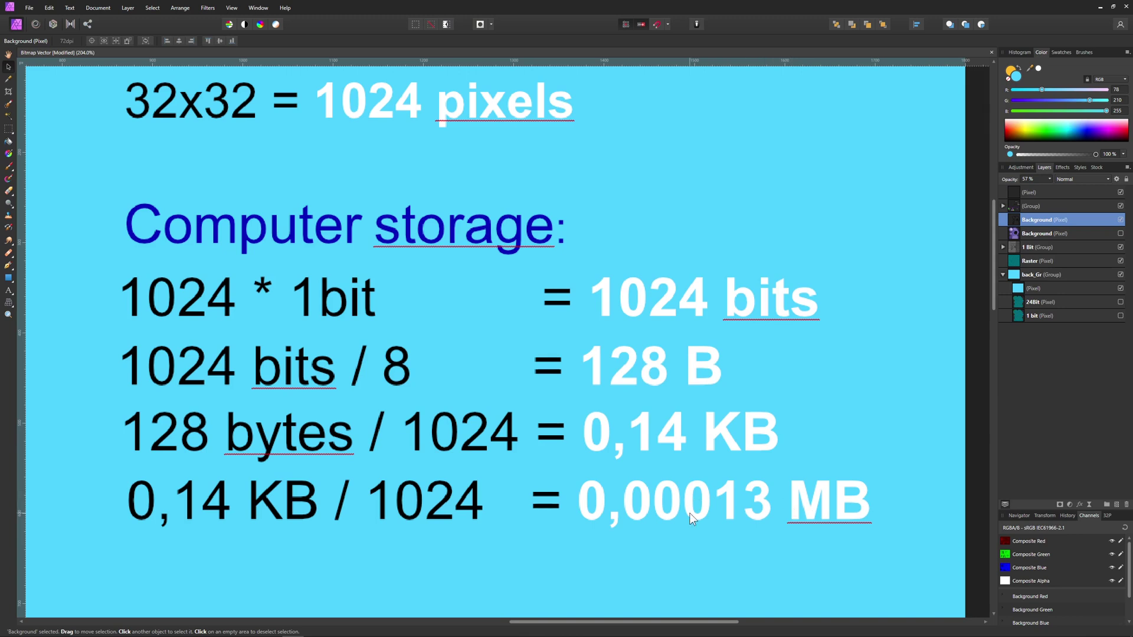
scroll(689, 512, "down", 5, "ctrl")
scroll(689, 512, "down", 2)
scroll(689, 512, "left", 2)
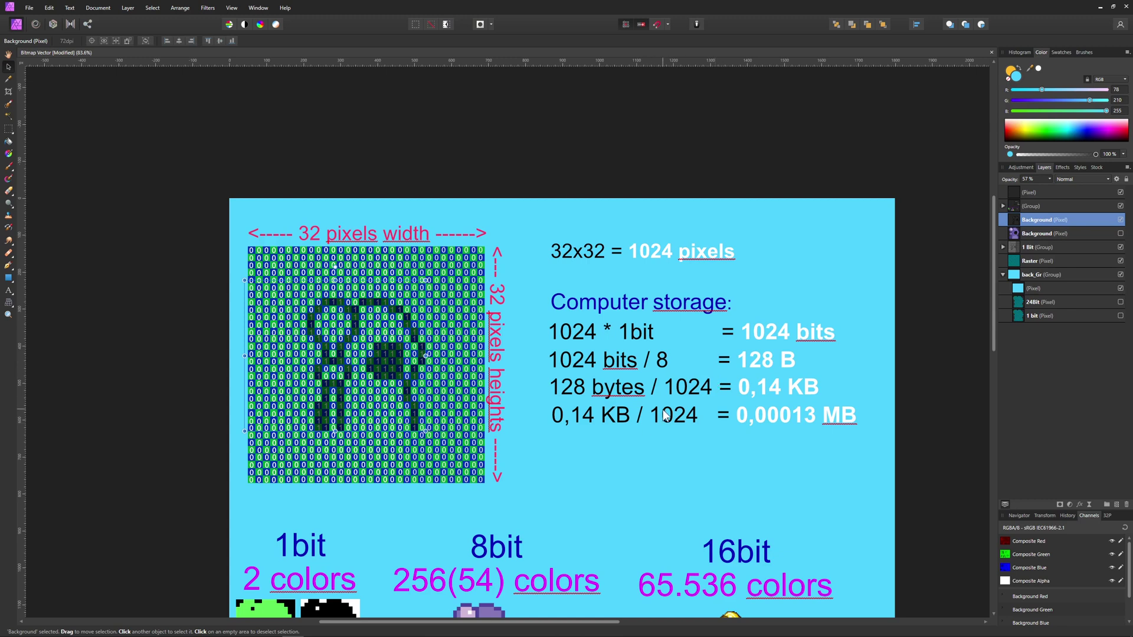
scroll(664, 415, "down", 5)
scroll(504, 427, "up", 3)
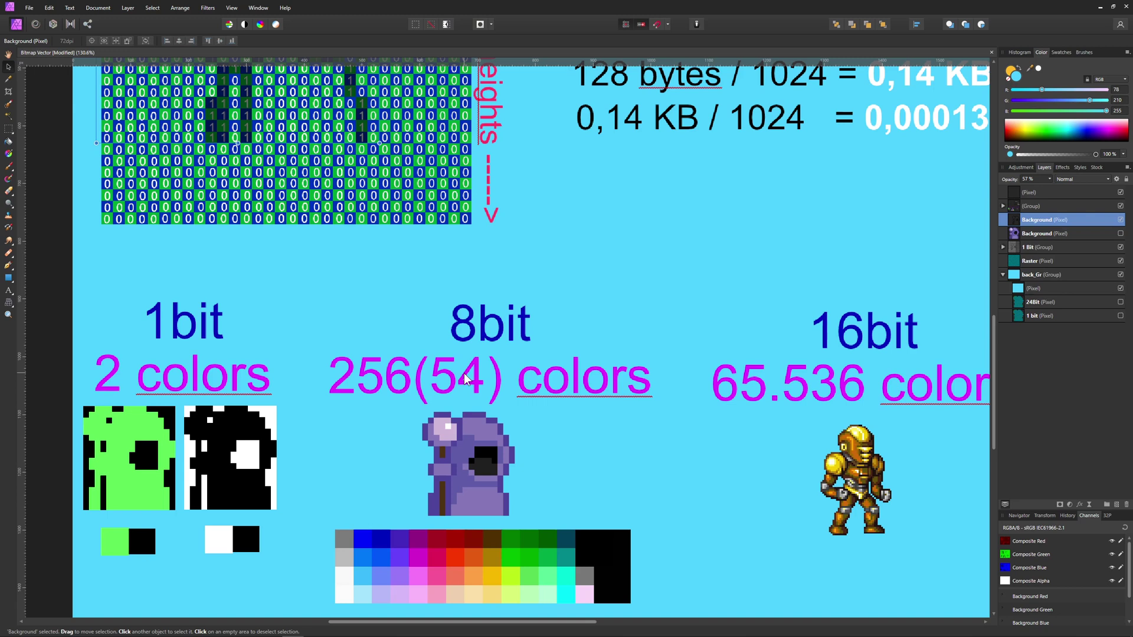
scroll(465, 378, "down", 3)
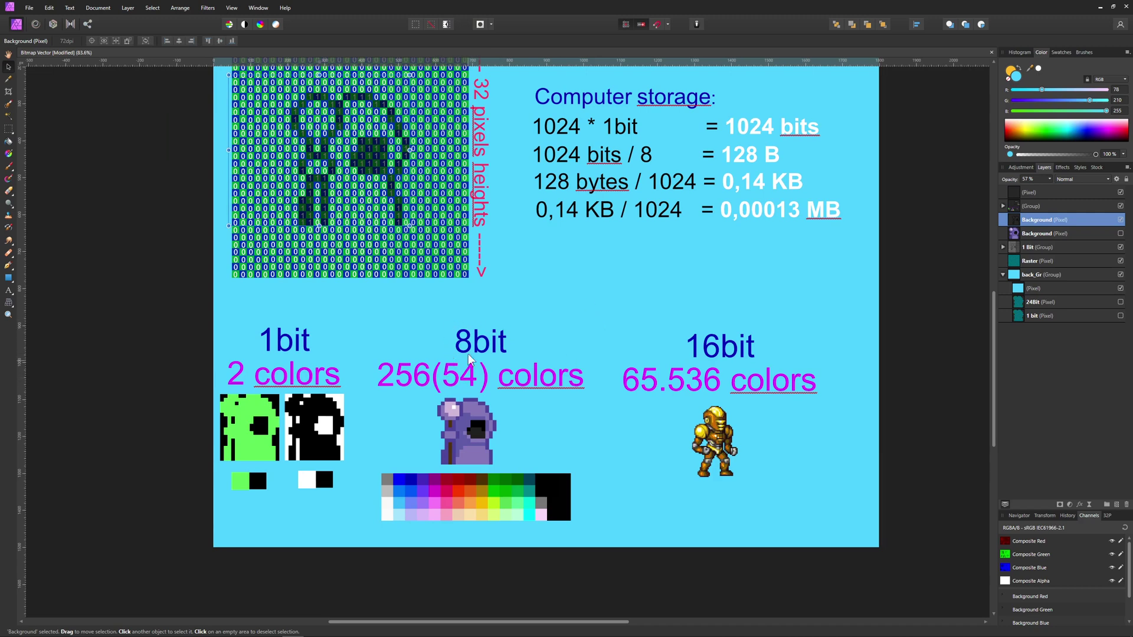
scroll(413, 290, "up", 1)
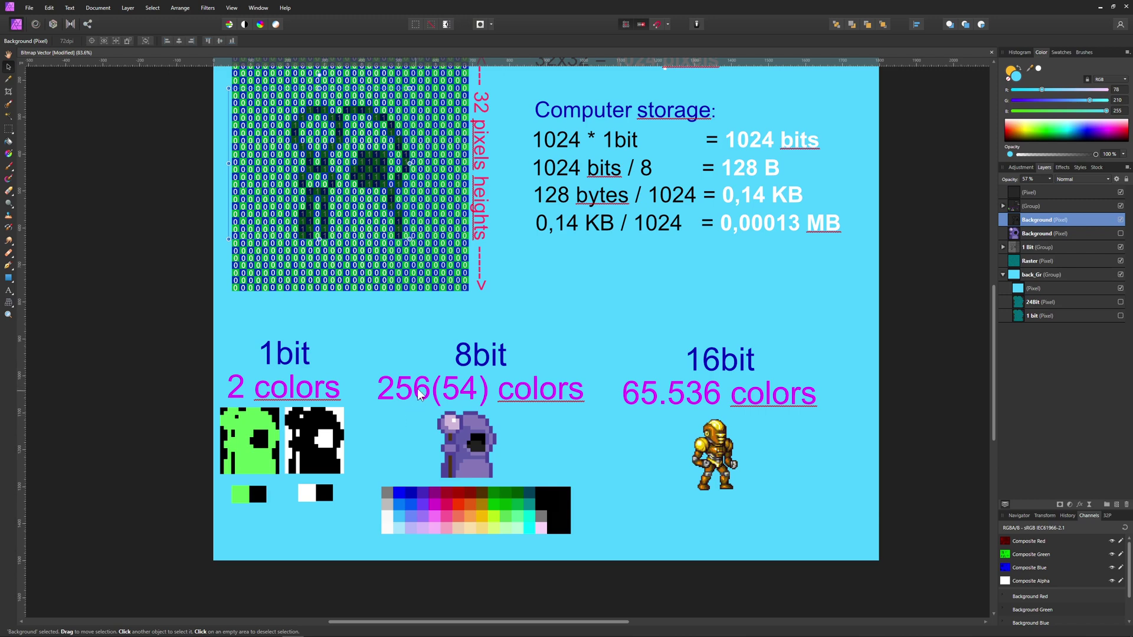
scroll(385, 428, "down", 1)
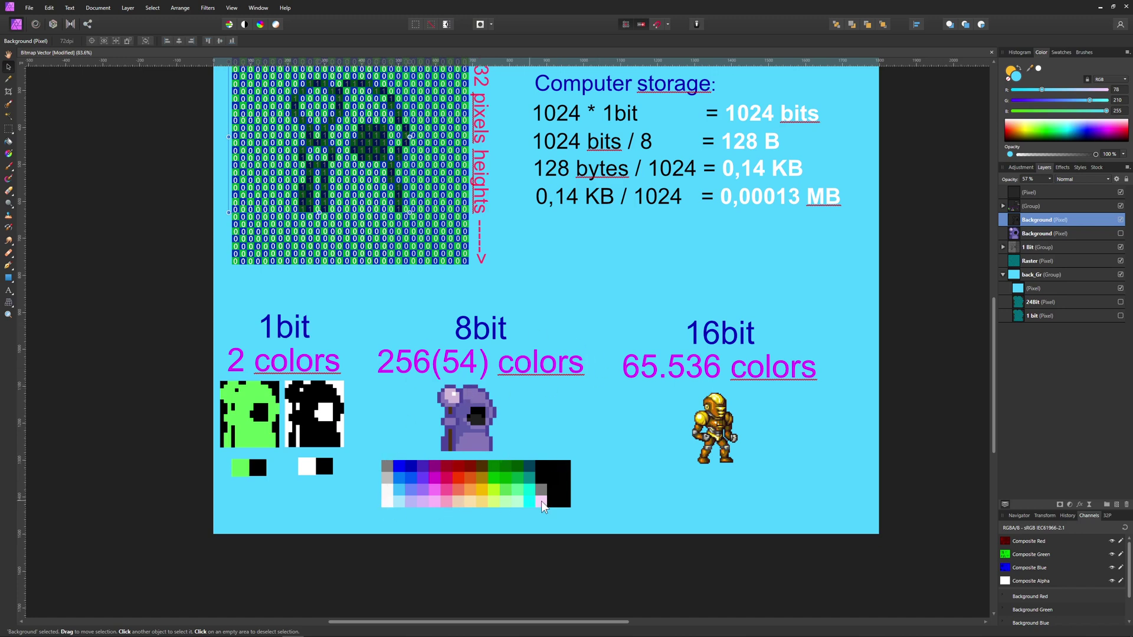
scroll(324, 449, "up", 3)
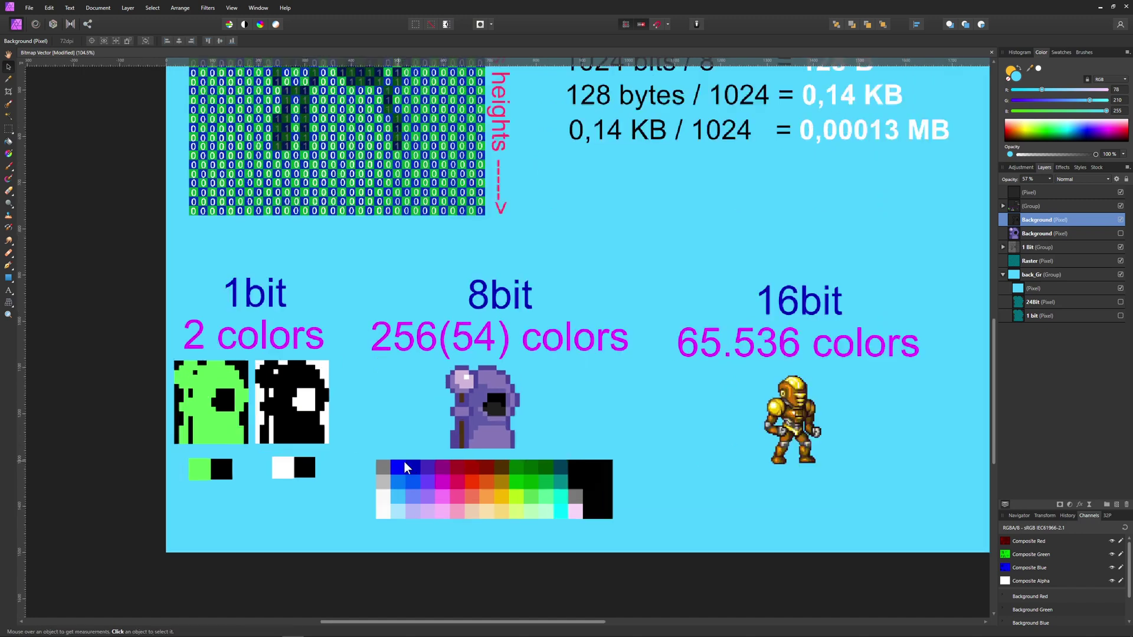
scroll(499, 348, "down", 3)
scroll(456, 352, "up", 1)
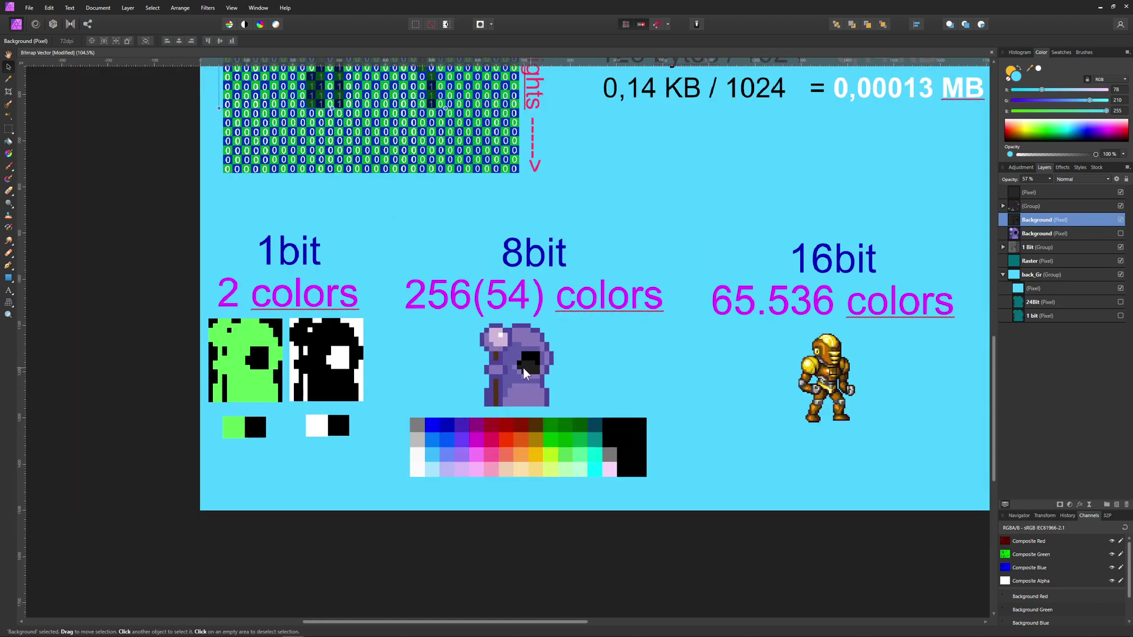
scroll(522, 367, "up", 5)
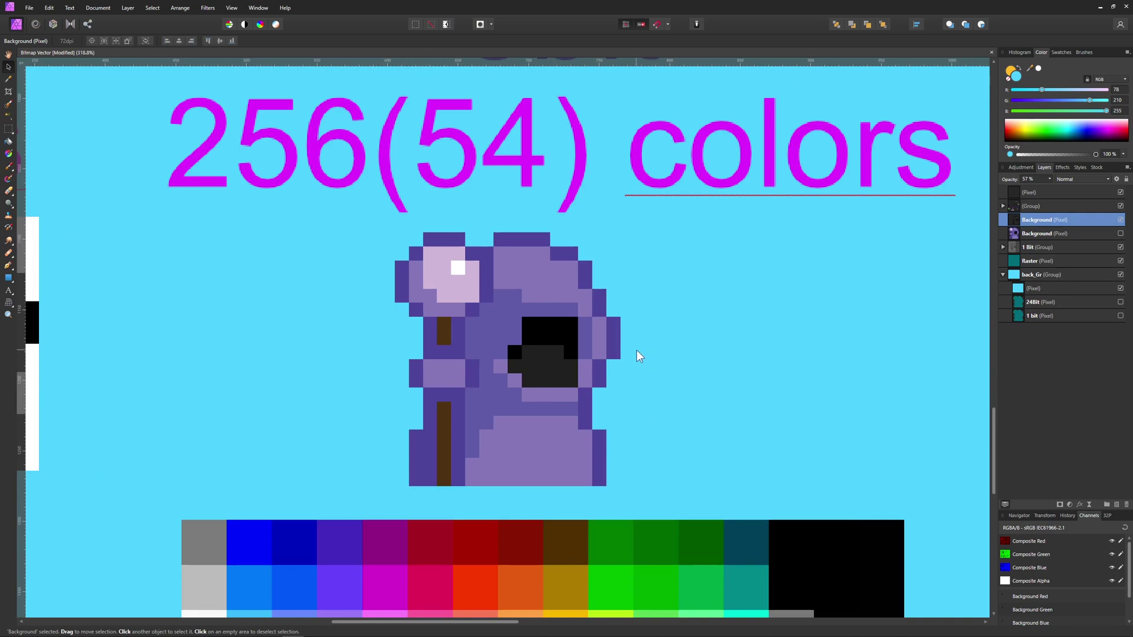
scroll(636, 349, "down", 3)
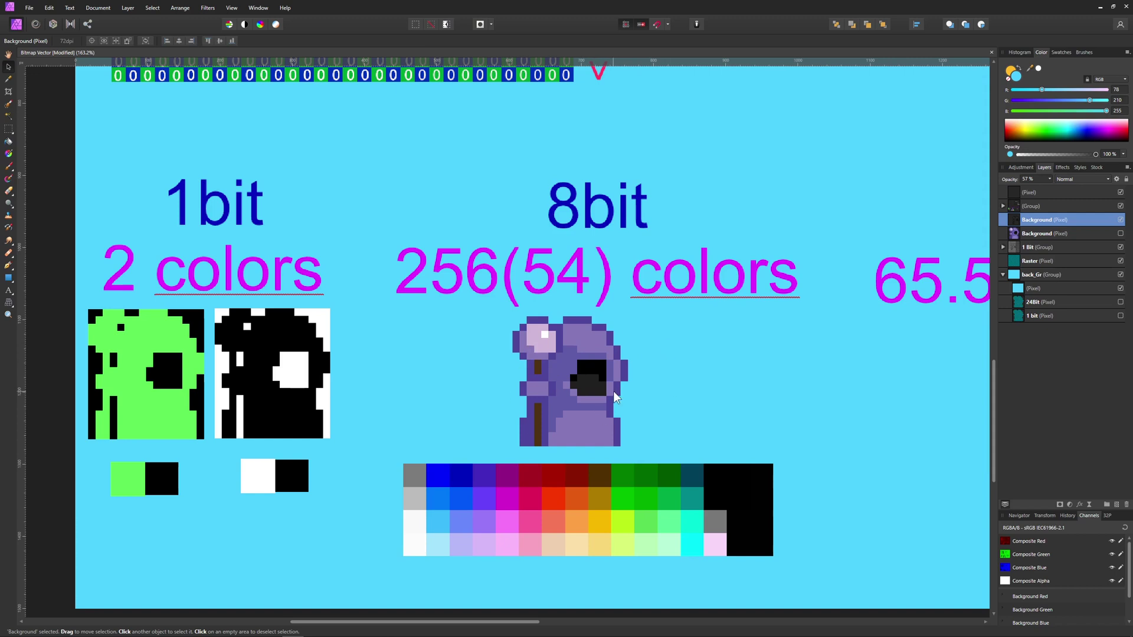
scroll(437, 396, "up", 5)
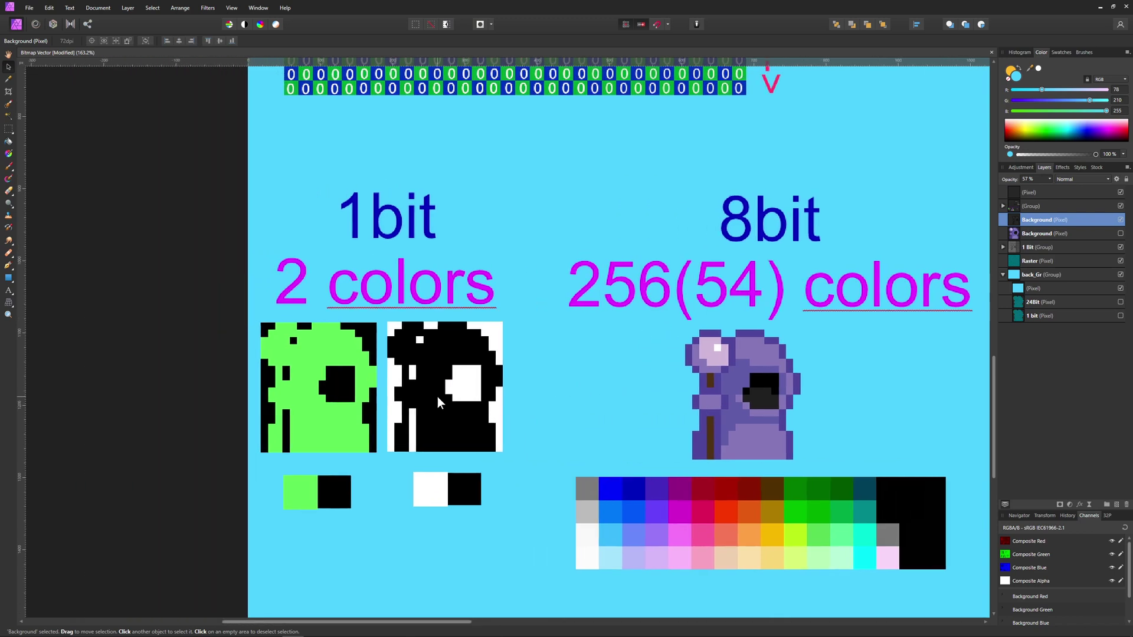
scroll(364, 406, "down", 6)
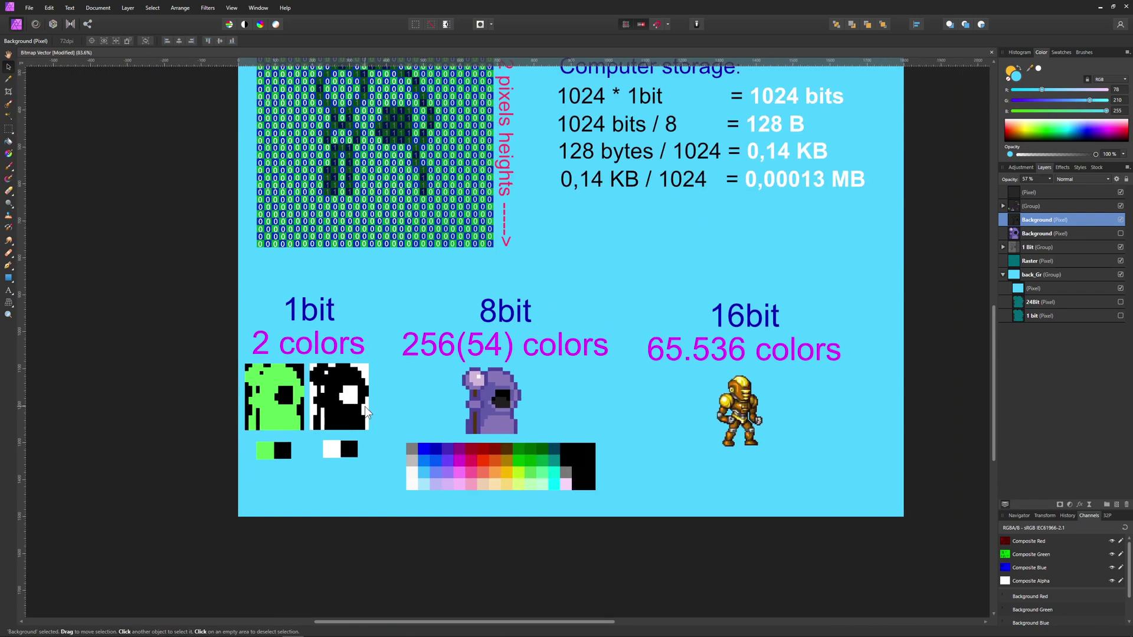
scroll(364, 421, "up", 5)
scroll(477, 405, "down", 1)
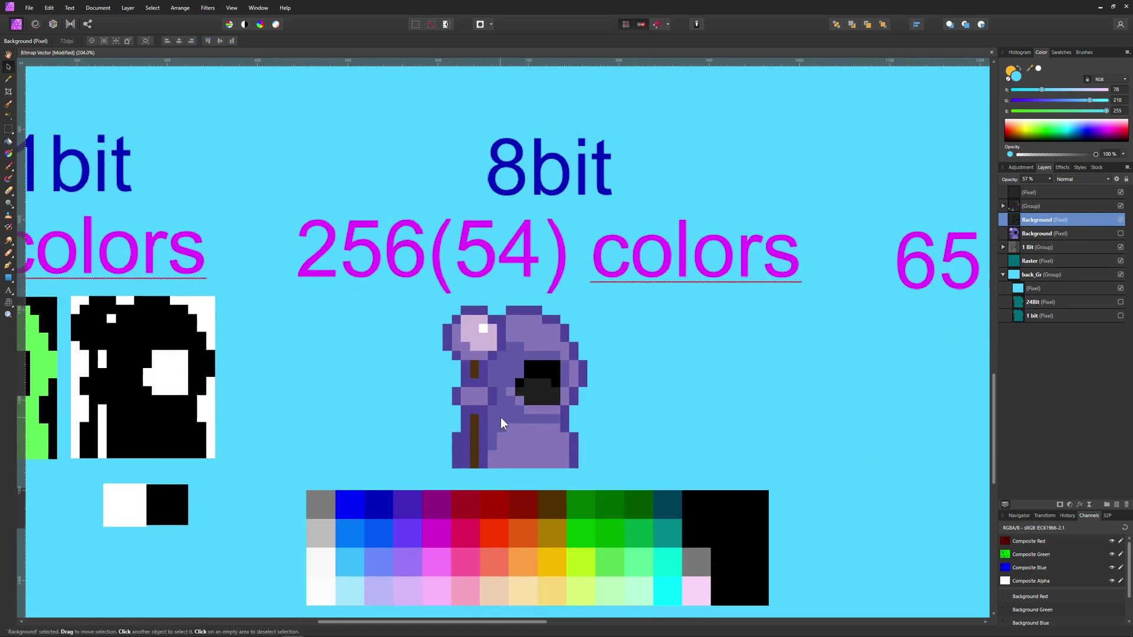
scroll(517, 374, "up", 2)
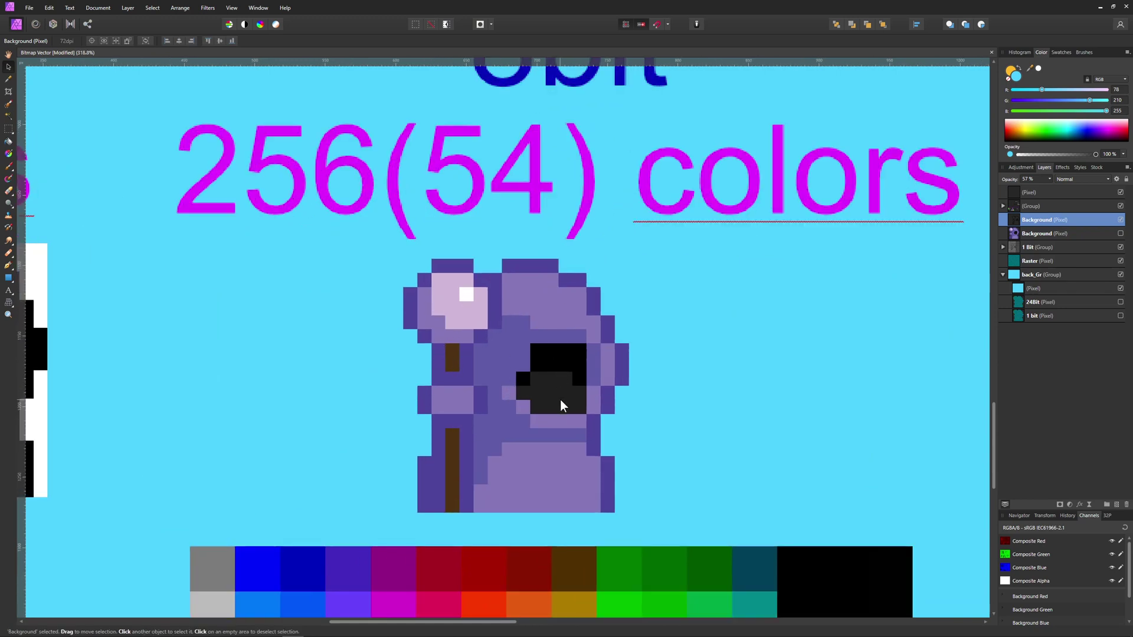
scroll(656, 402, "down", 3)
scroll(649, 398, "down", 2)
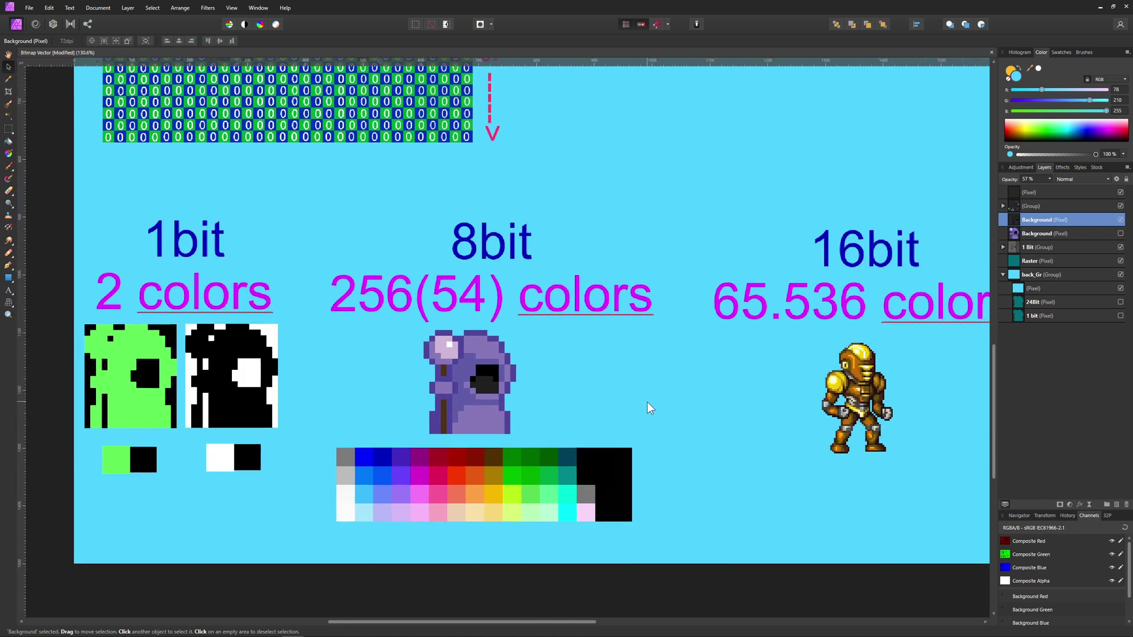
scroll(647, 403, "right", 5)
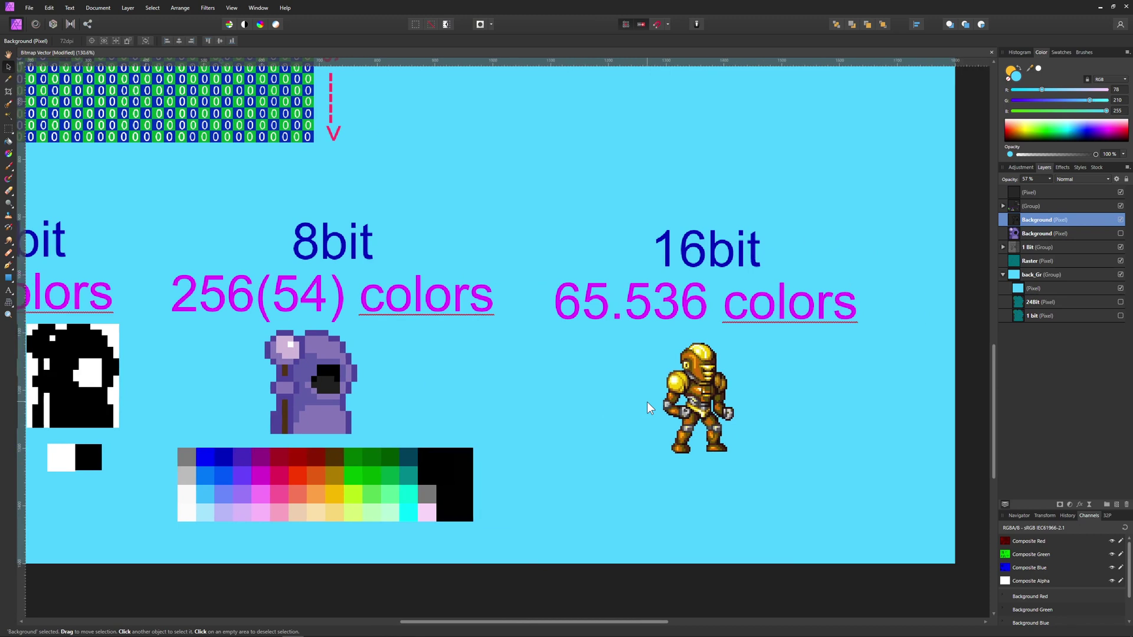
scroll(647, 402, "right", 1)
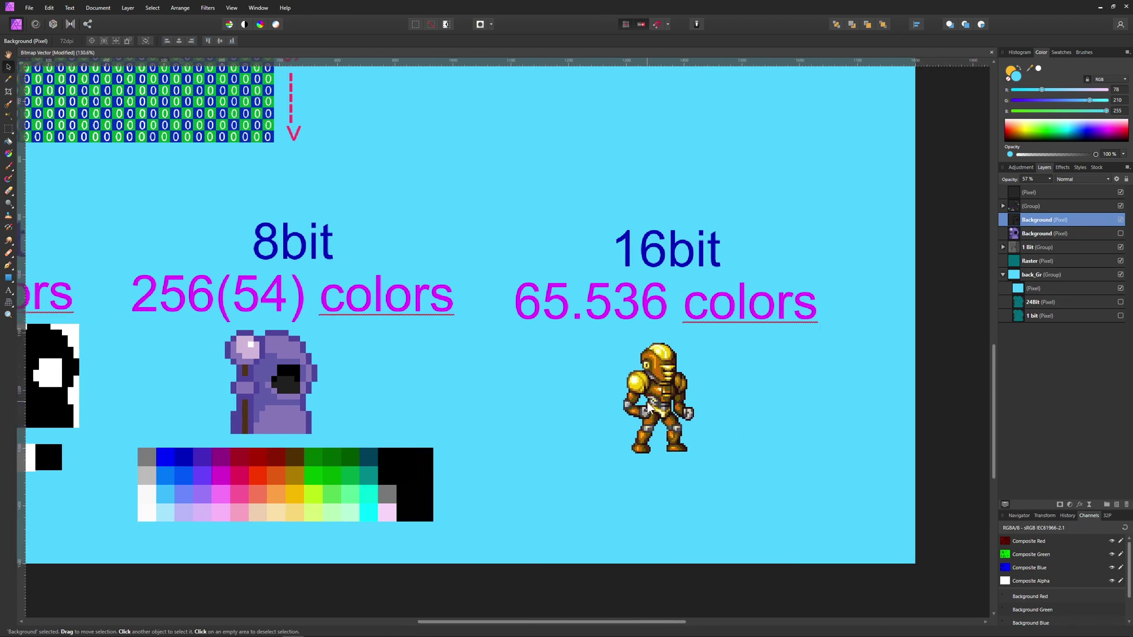
scroll(648, 403, "up", 2)
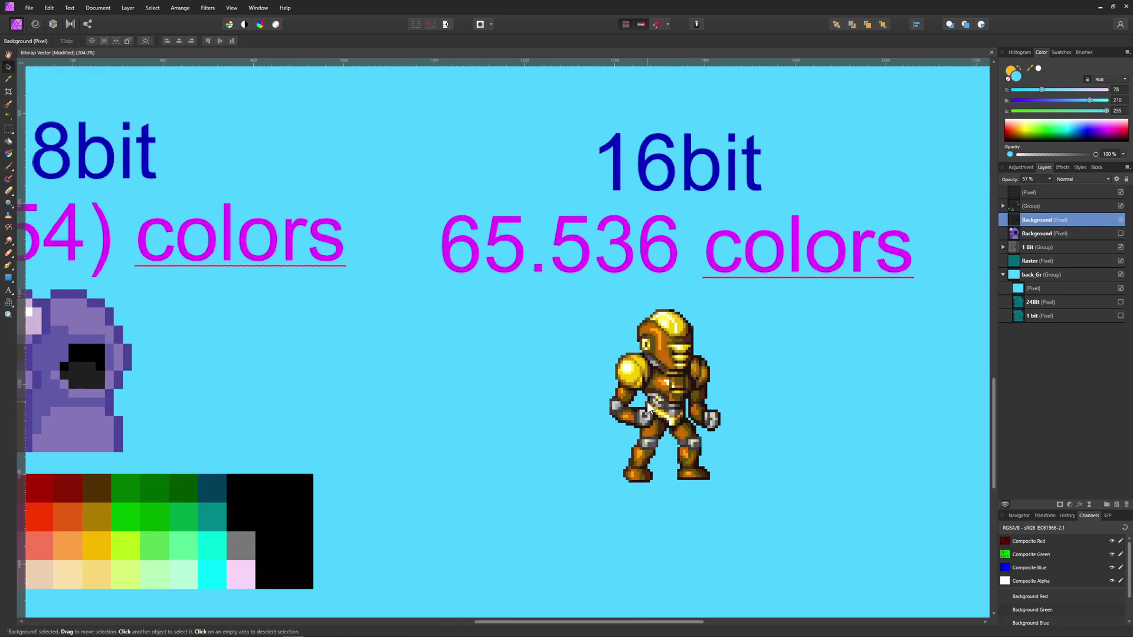
scroll(648, 403, "down", 2)
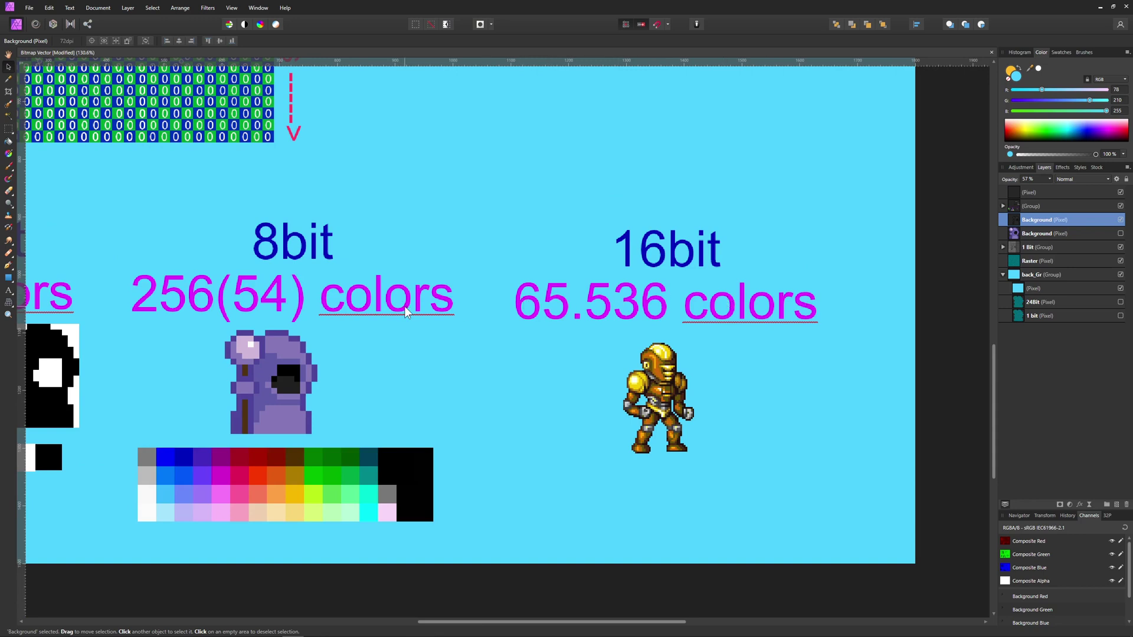
scroll(405, 306, "left", 3)
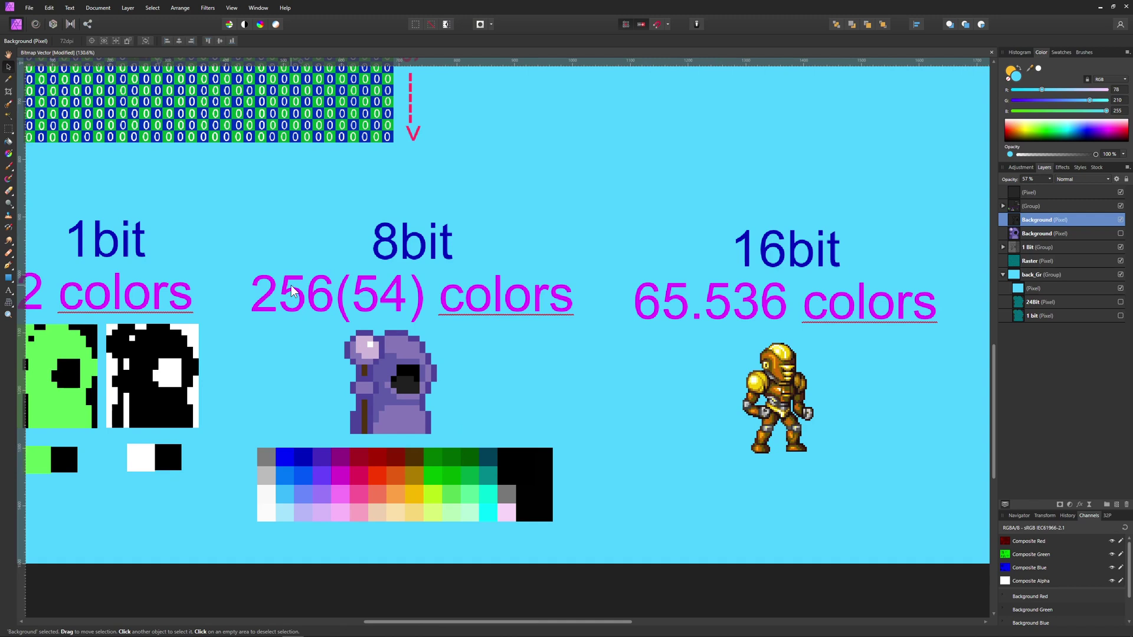
scroll(880, 316, "right", 2)
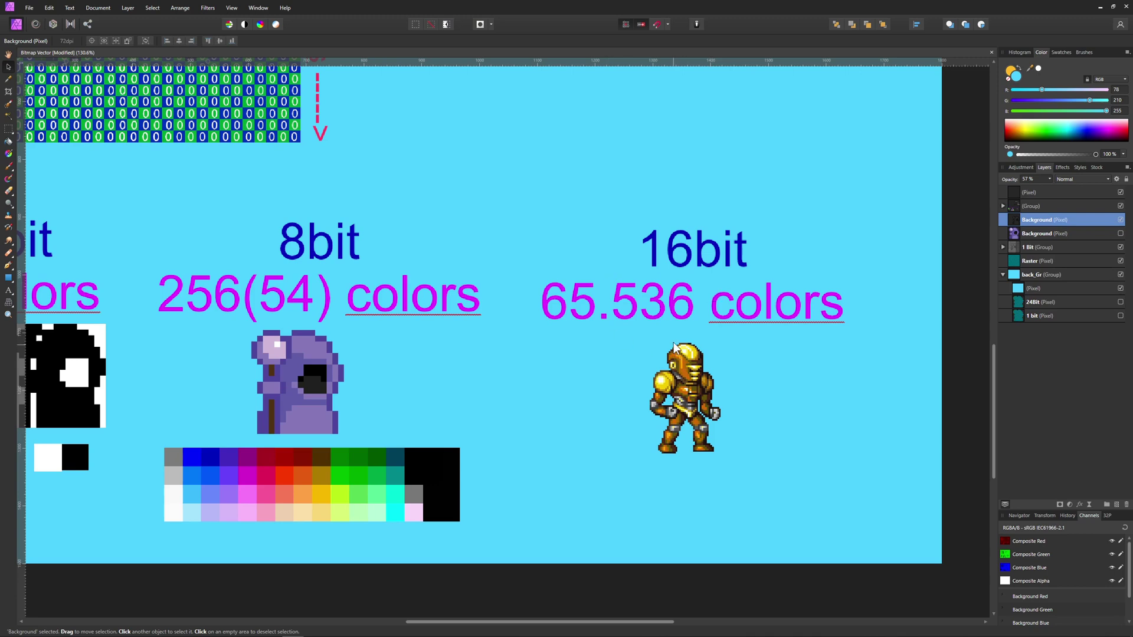
key("ctrl+0")
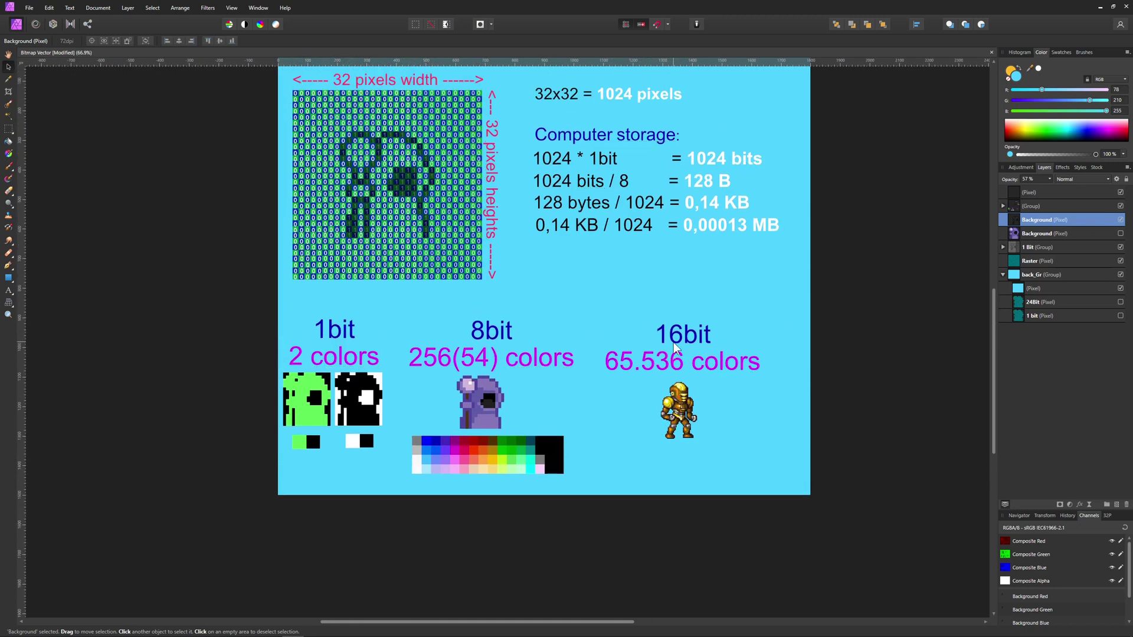
scroll(620, 350, "up", 2)
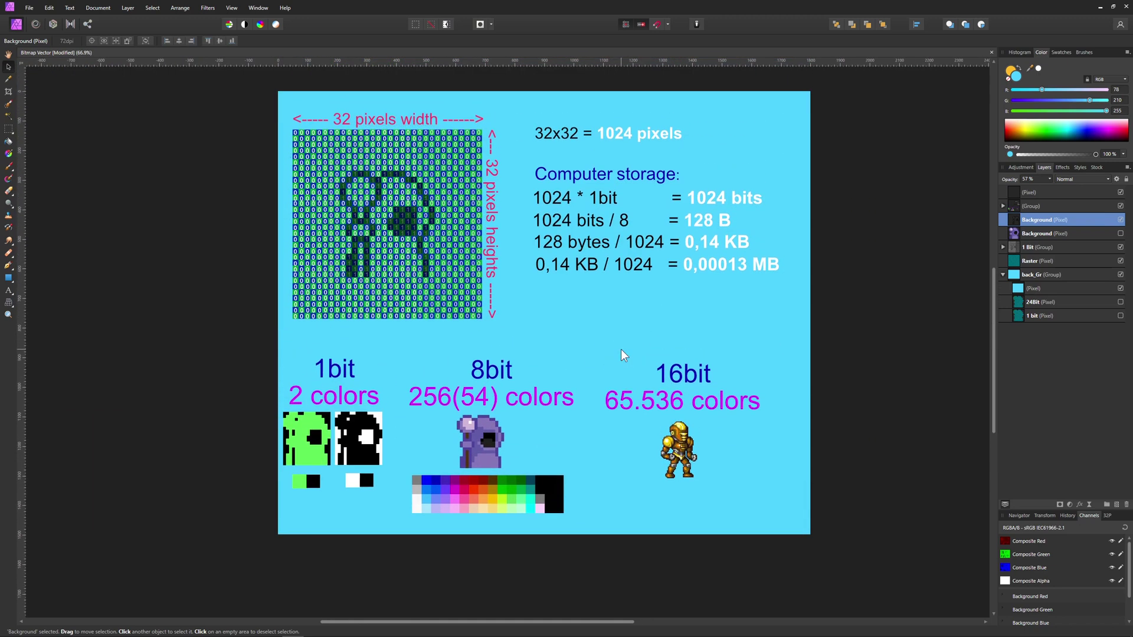
scroll(621, 349, "up", 3)
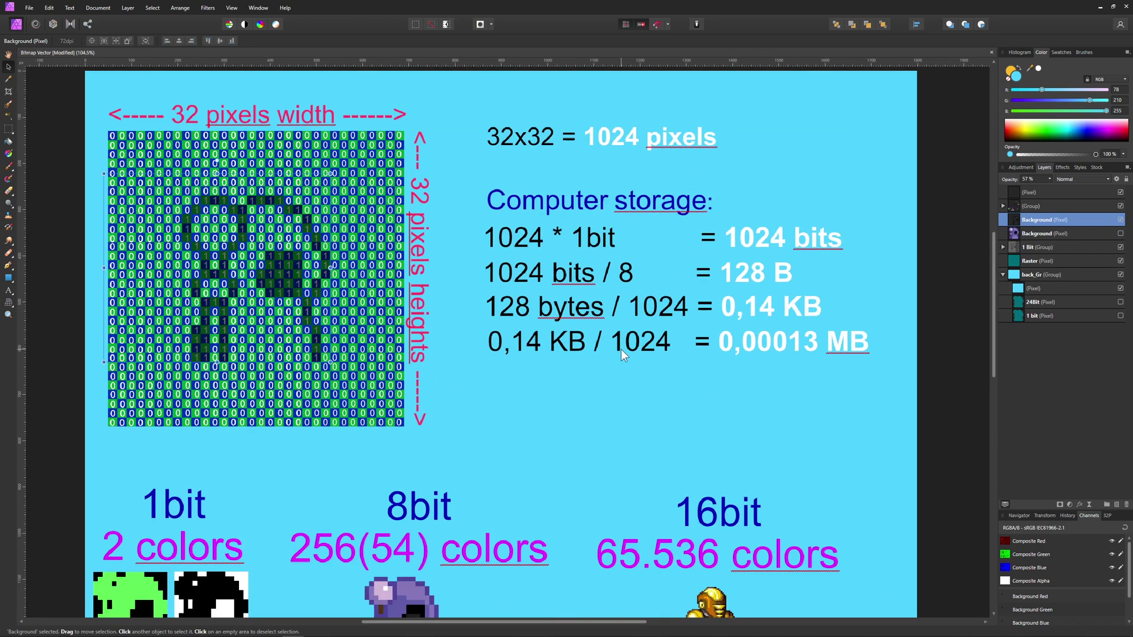
scroll(620, 349, "left", 1)
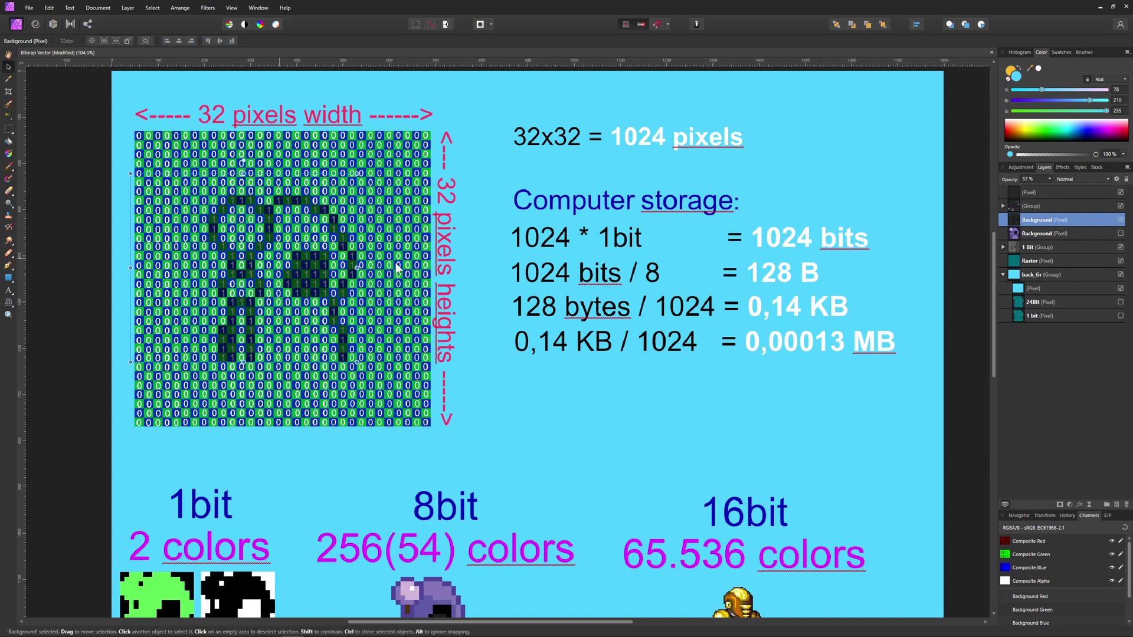
left_click(1121, 233)
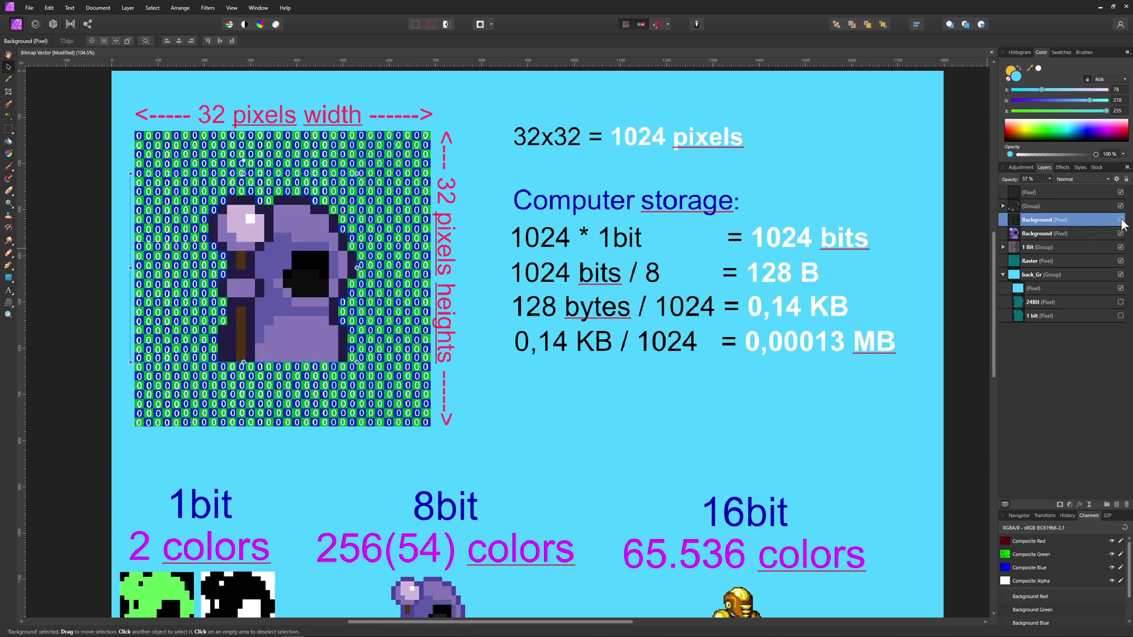
left_click(1121, 219)
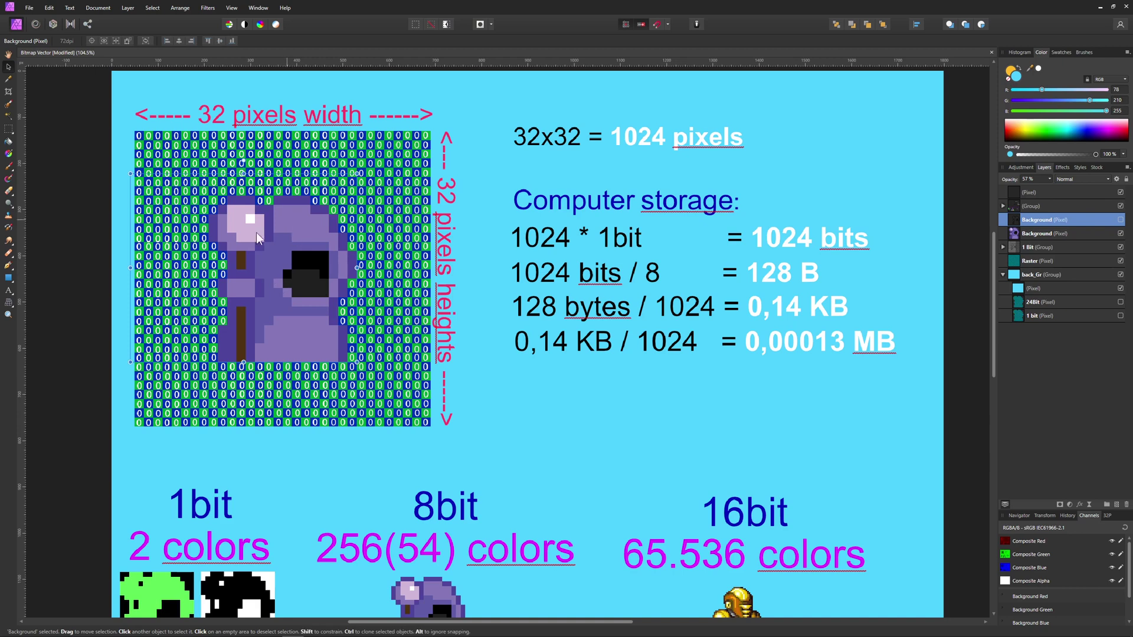
scroll(448, 438, "down", 3)
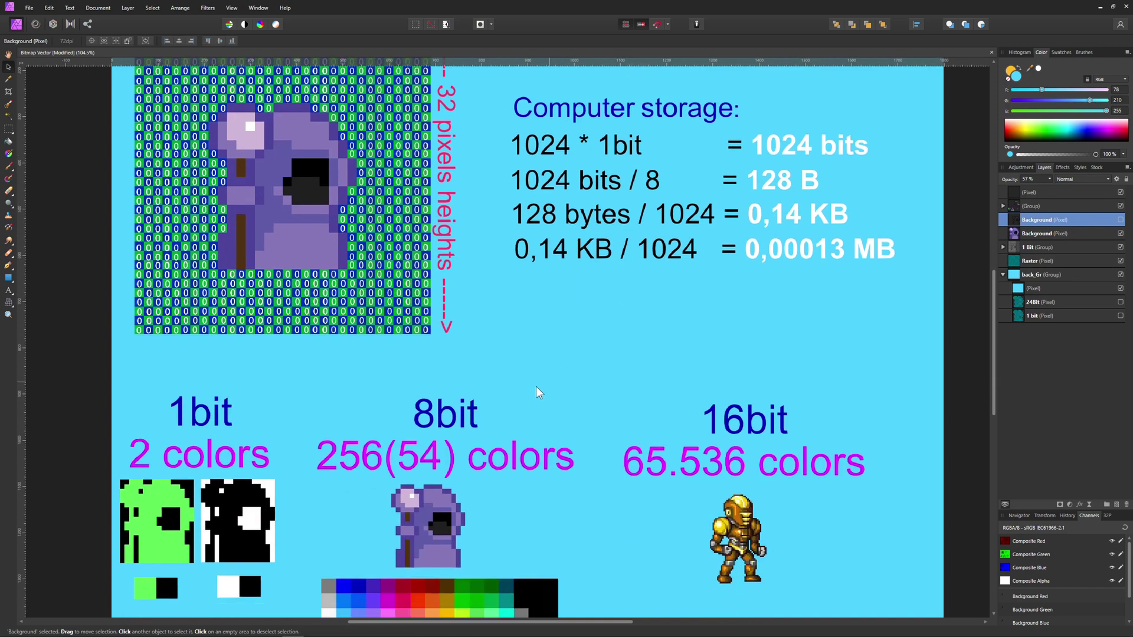
scroll(449, 437, "up", 5)
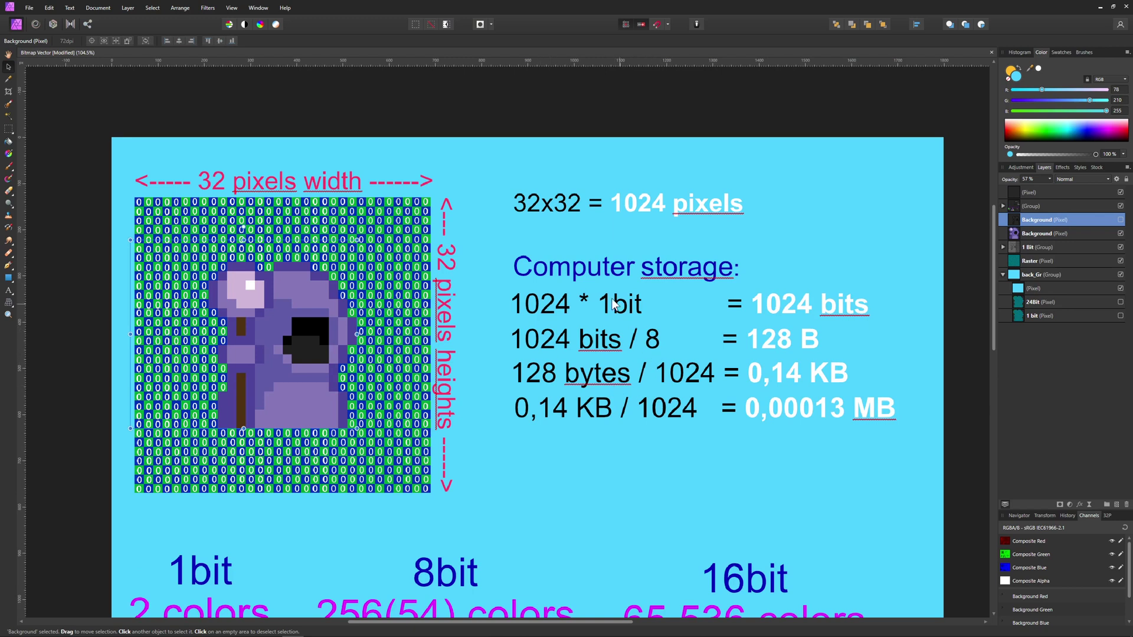
Change the first calculation line from '1024 * 1bit' to '1024 * 8bit'
double_click(611, 304)
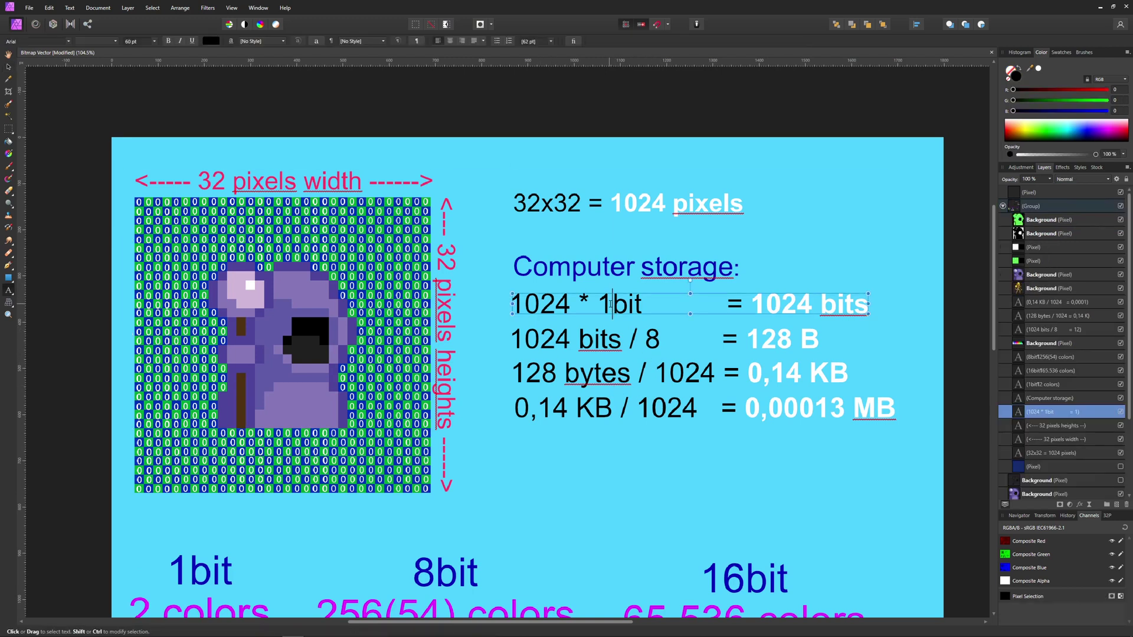
key("BackSpace")
type("8")
Select the 0,00013 result and the '/ 8' divisor to inspect them, then zoom out to the slide
left_click_drag(746, 409, 843, 408)
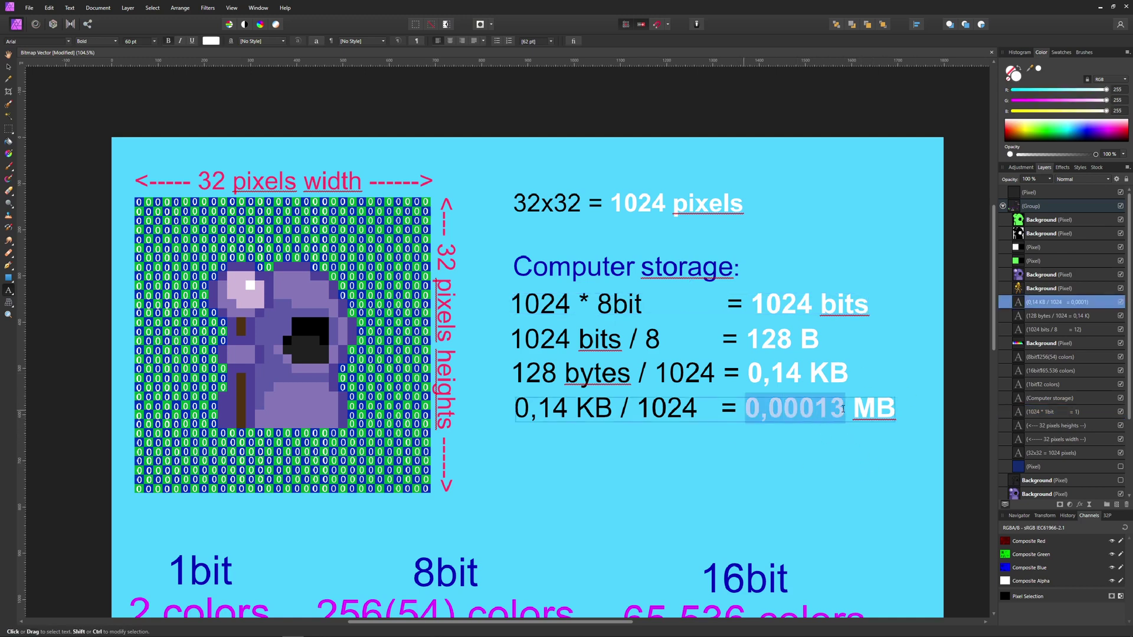
left_click(760, 410)
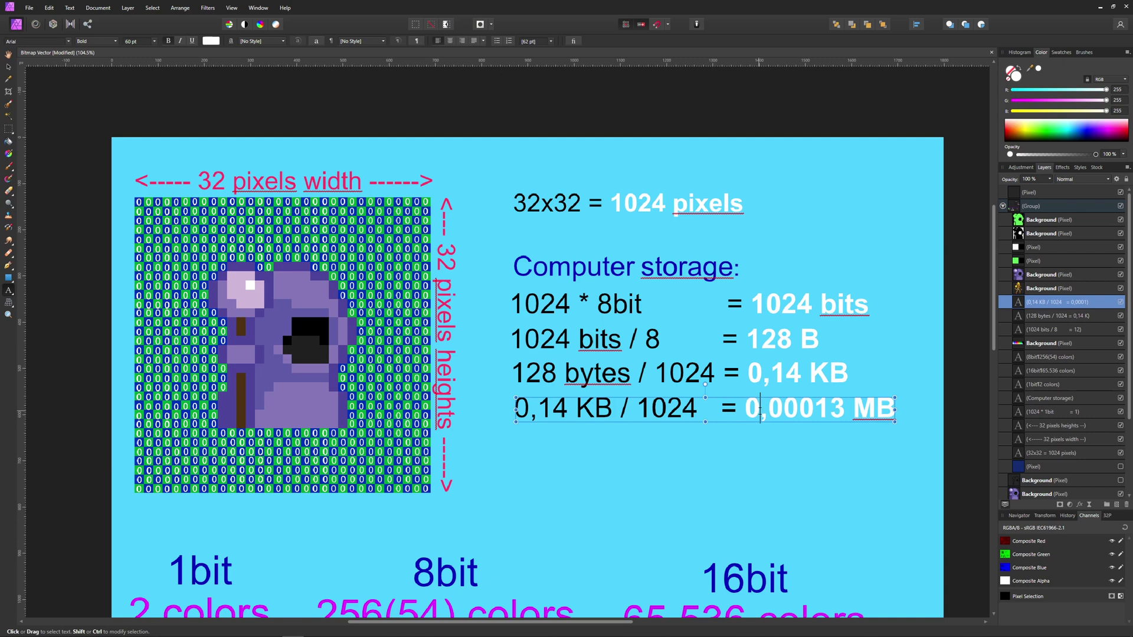
double_click(805, 412)
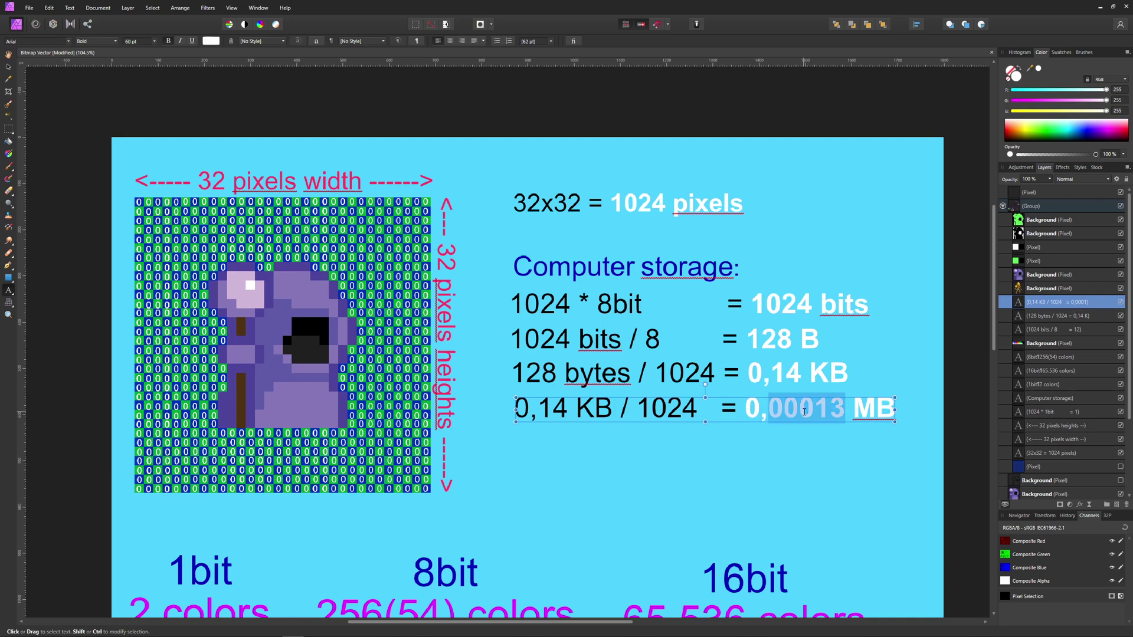
mouse_move(663, 339)
left_mouse_down()
mouse_move(629, 340)
mouse_move(645, 339)
left_mouse_up()
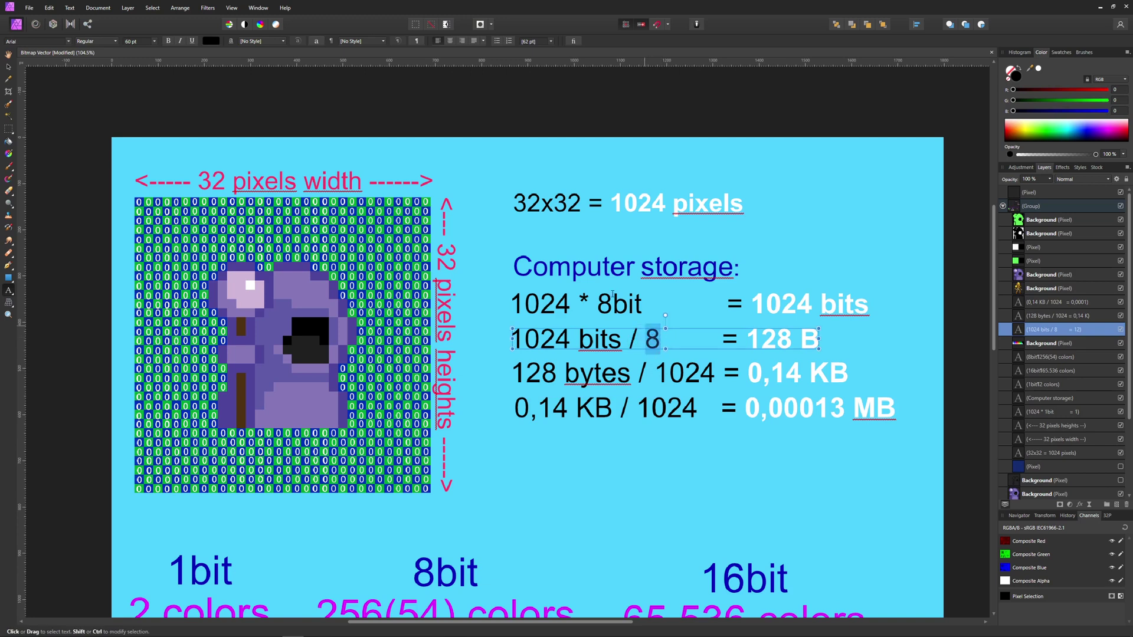
left_click(595, 340)
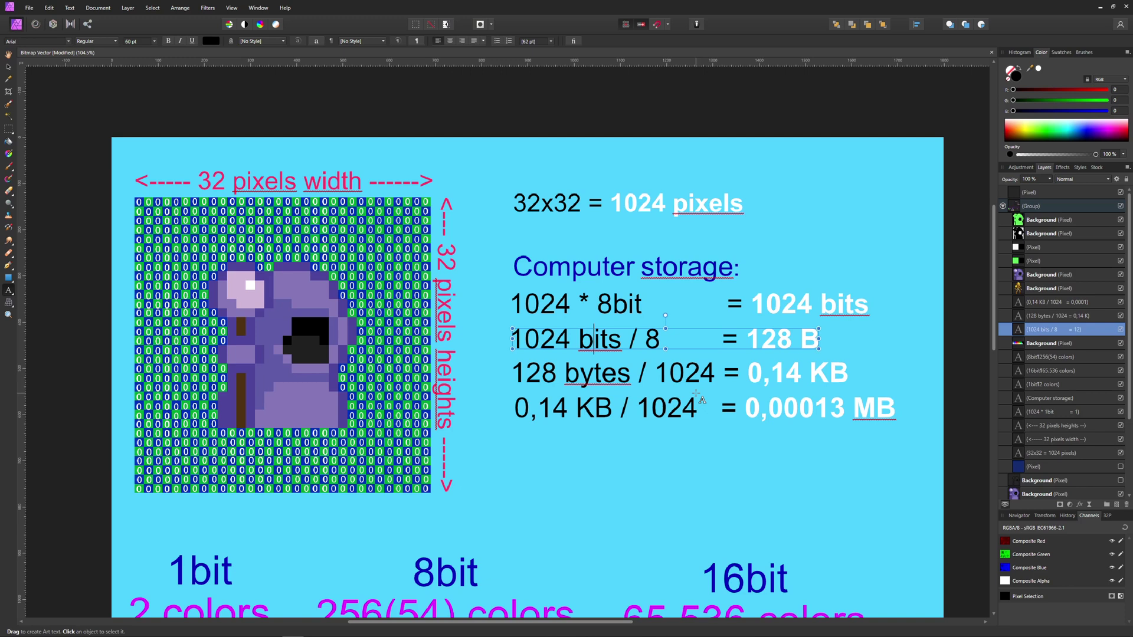
scroll(698, 395, "down", 1)
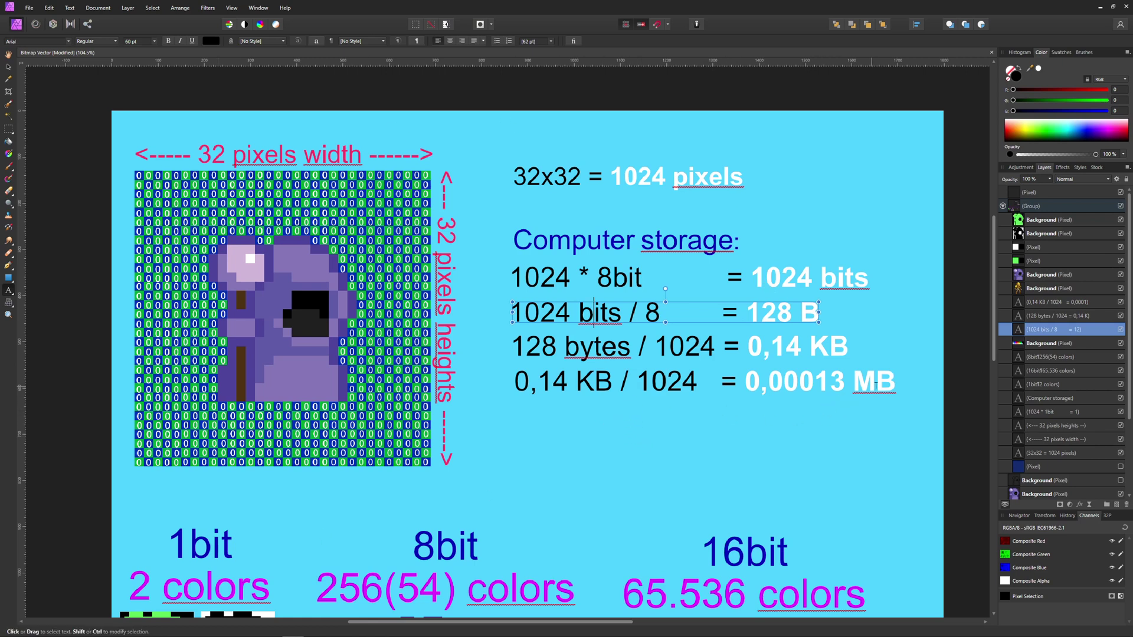
left_click_drag(896, 382, 745, 382)
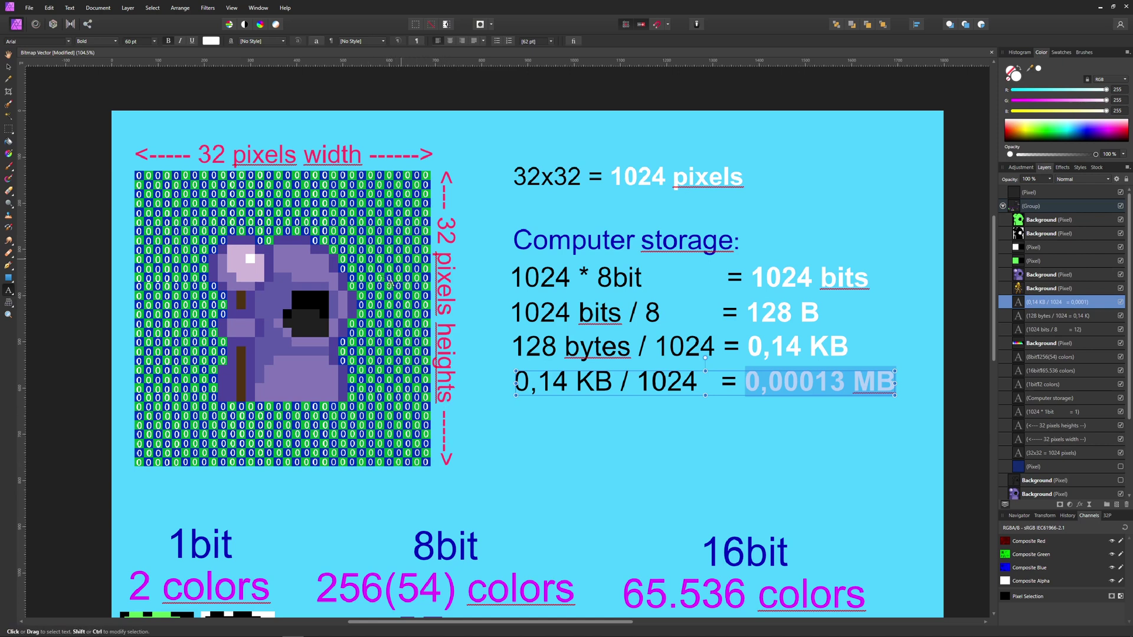
scroll(408, 266, "down", 2)
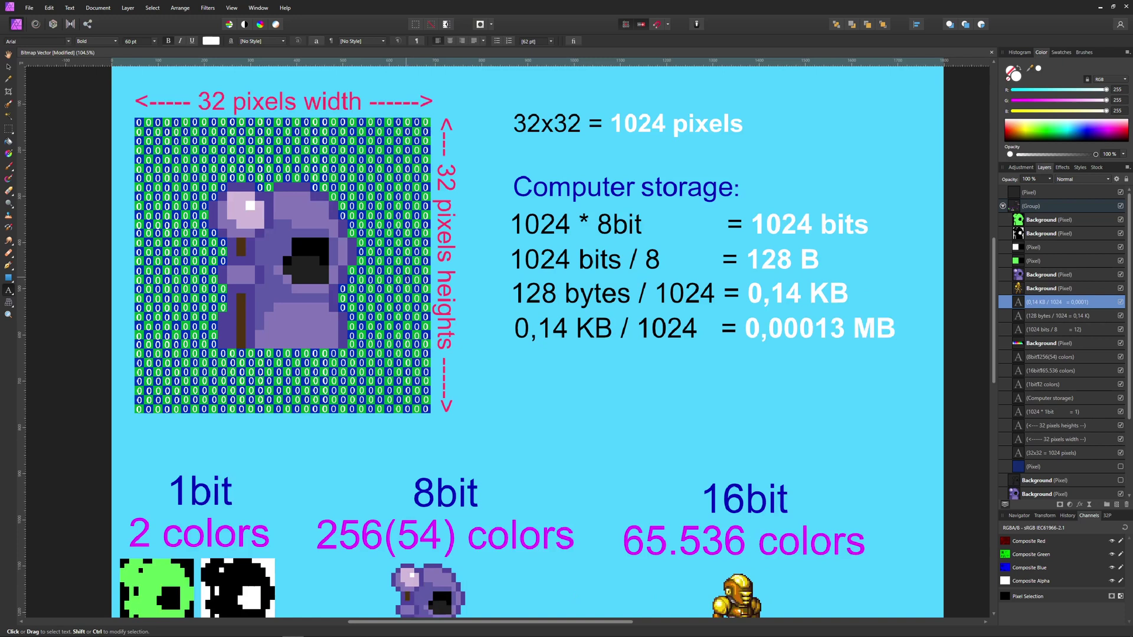
scroll(388, 308, "up", 1)
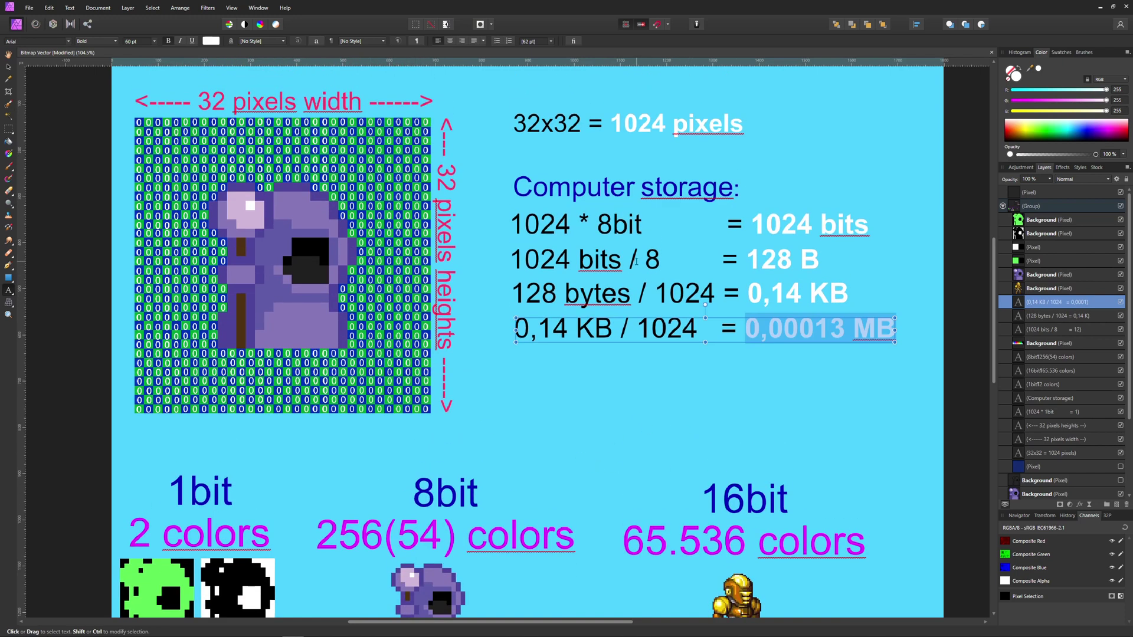
left_click(816, 328)
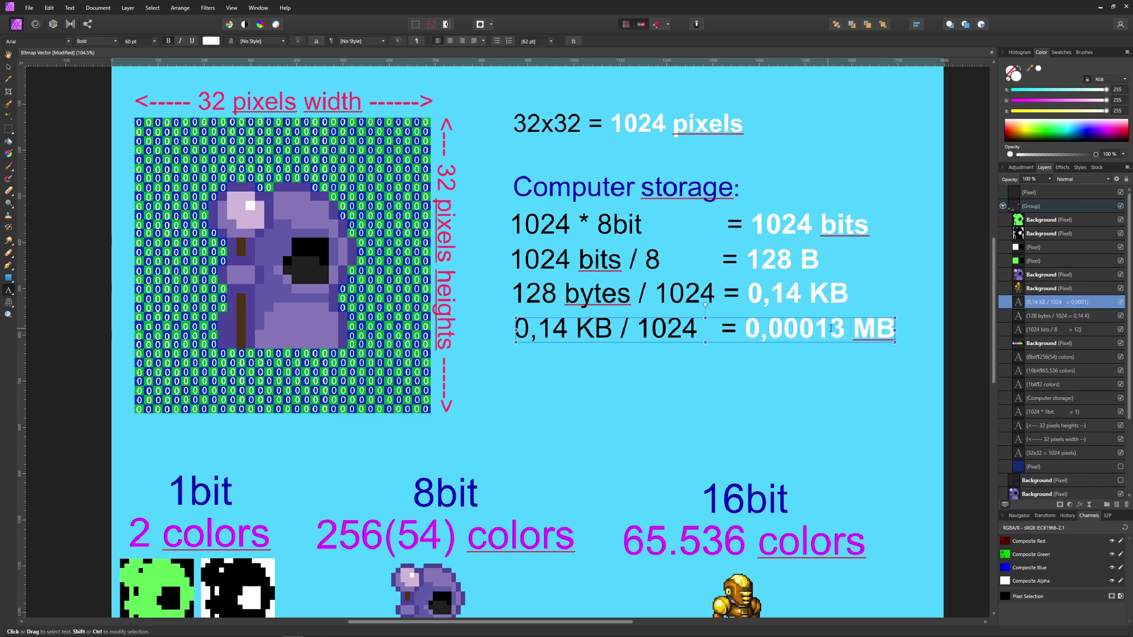
left_click_drag(845, 328, 740, 330)
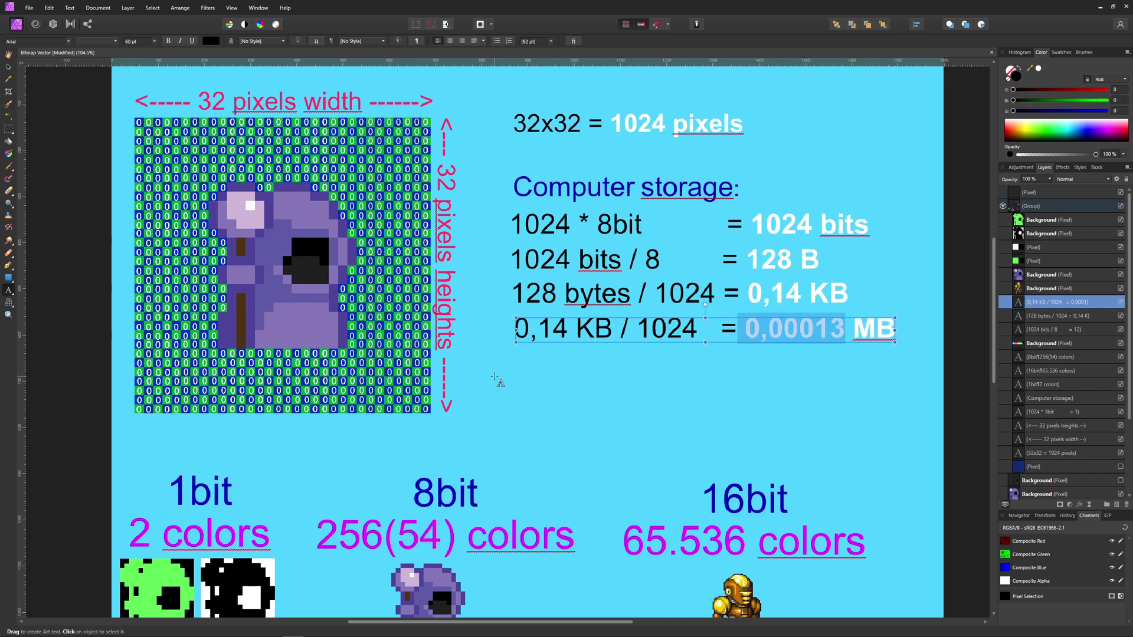
scroll(496, 378, "down", 5)
scroll(495, 376, "down", 1)
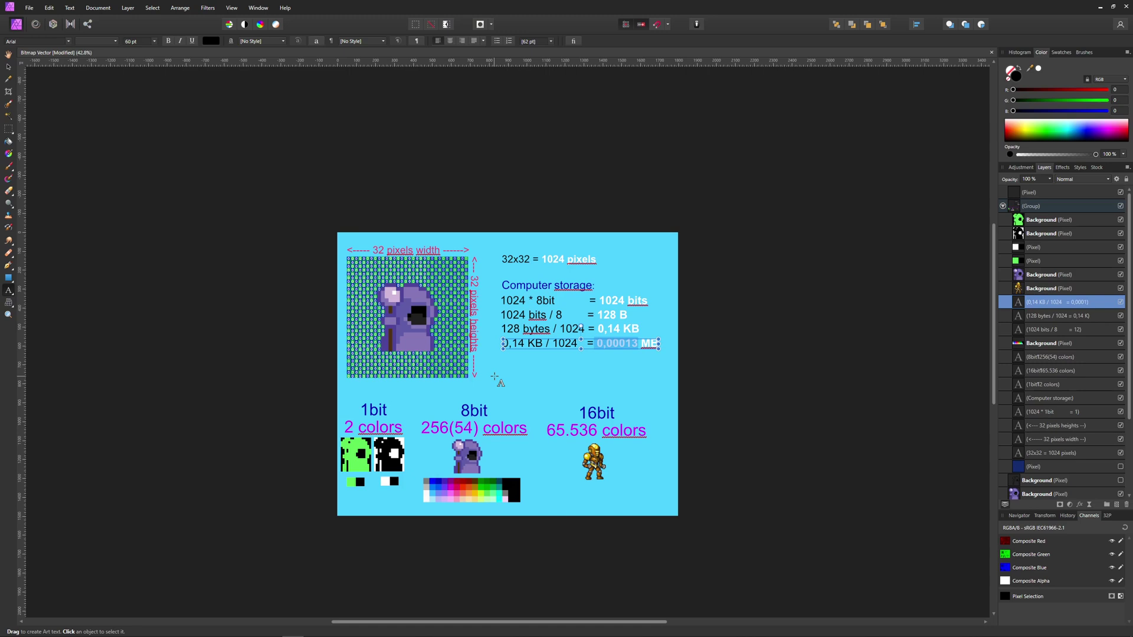
Zoom in, place the caret in the last calculation line, and open Export Settings (PNG, 1800 px)
scroll(495, 377, "up", 3)
scroll(480, 379, "up", 3)
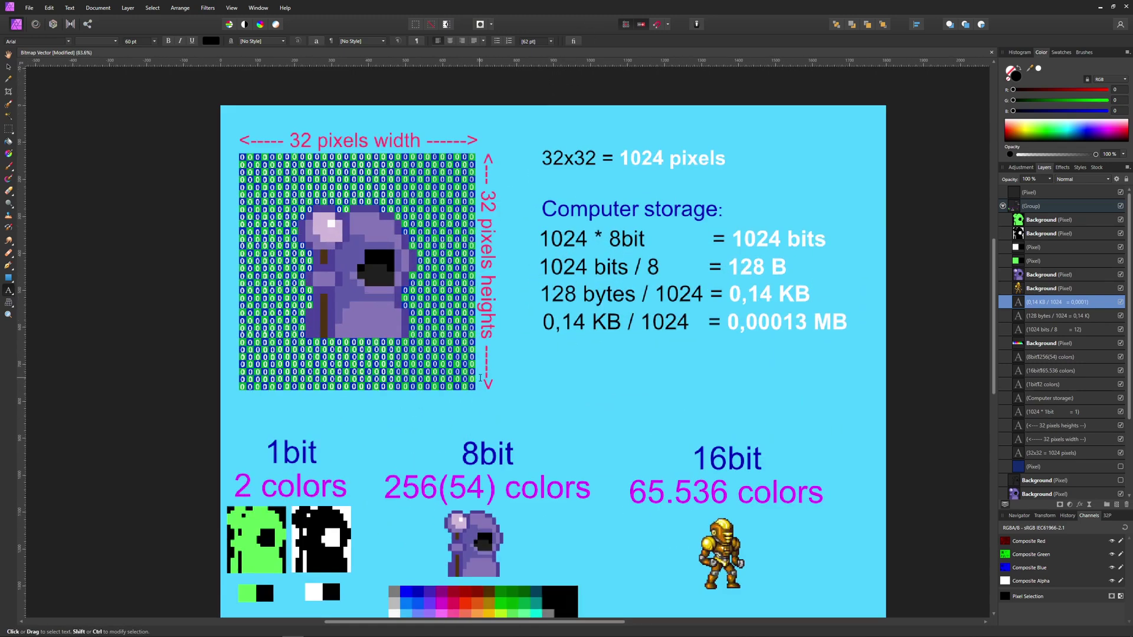
left_click(758, 323)
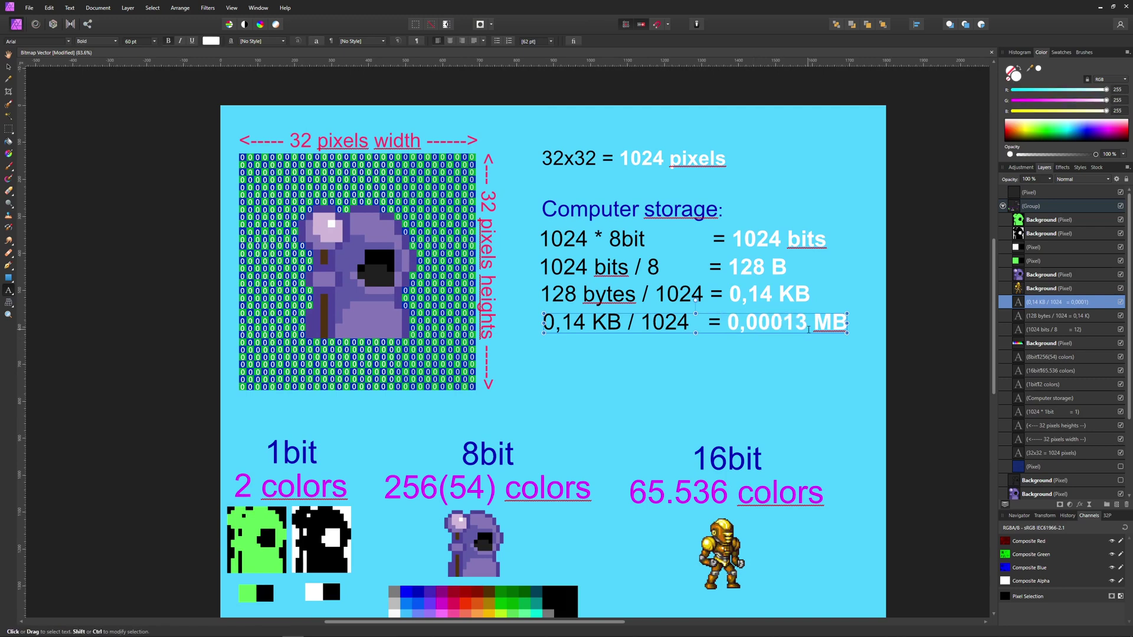
key("ctrl+shift+alt+s")
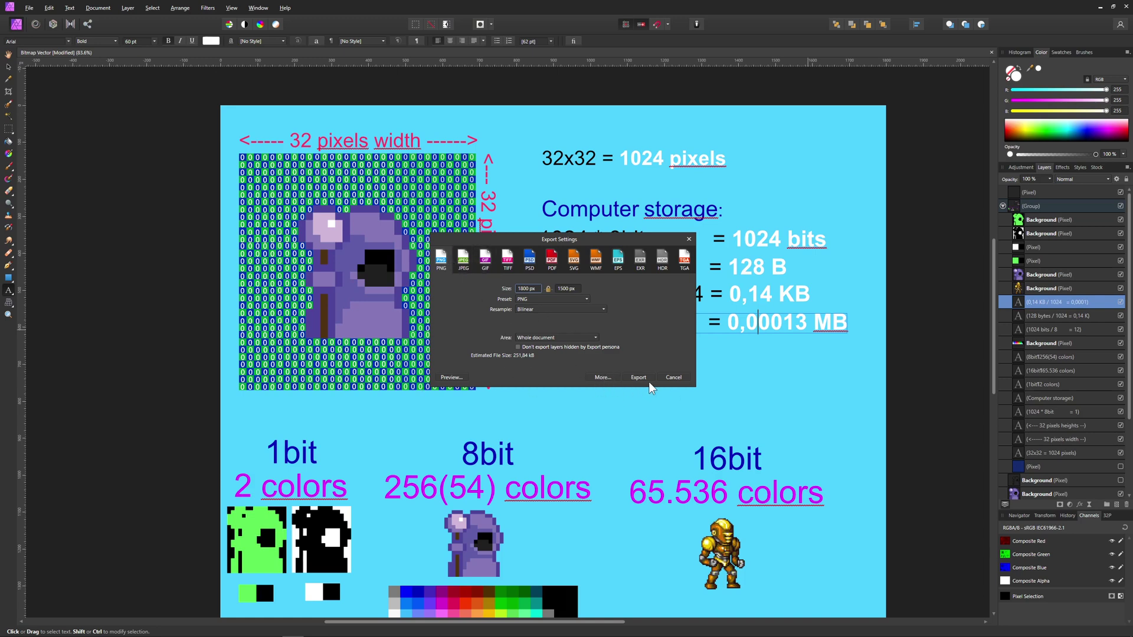
Review the export file formats and presets, keep PNG, then cancel Export Settings without exporting
left_click(600, 377)
left_click(553, 235)
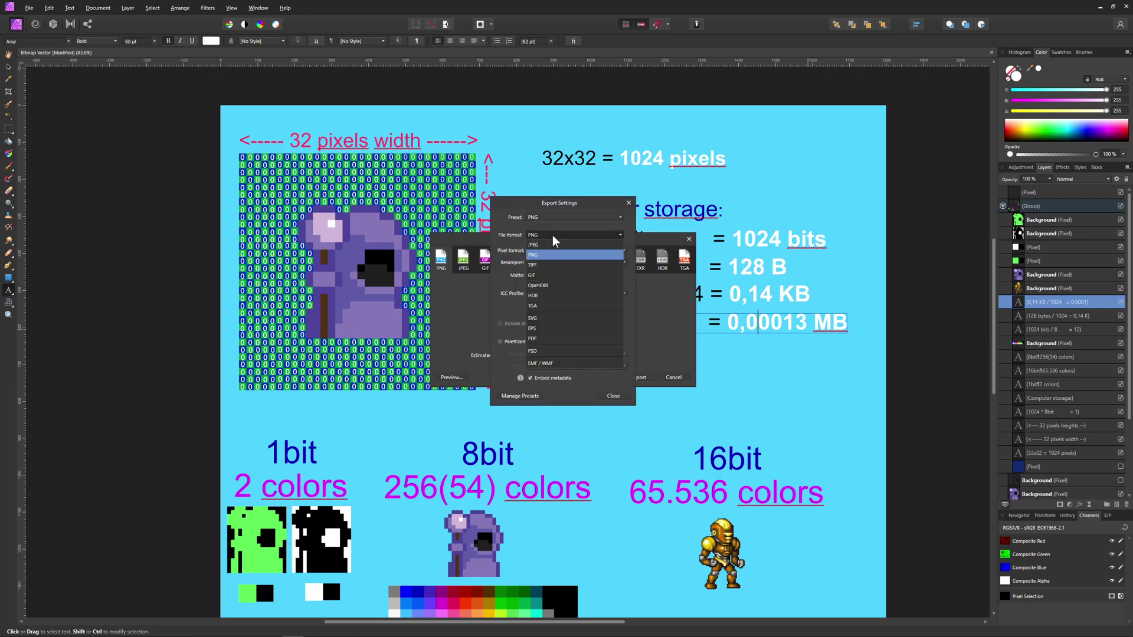
left_click(560, 216)
left_click(561, 216)
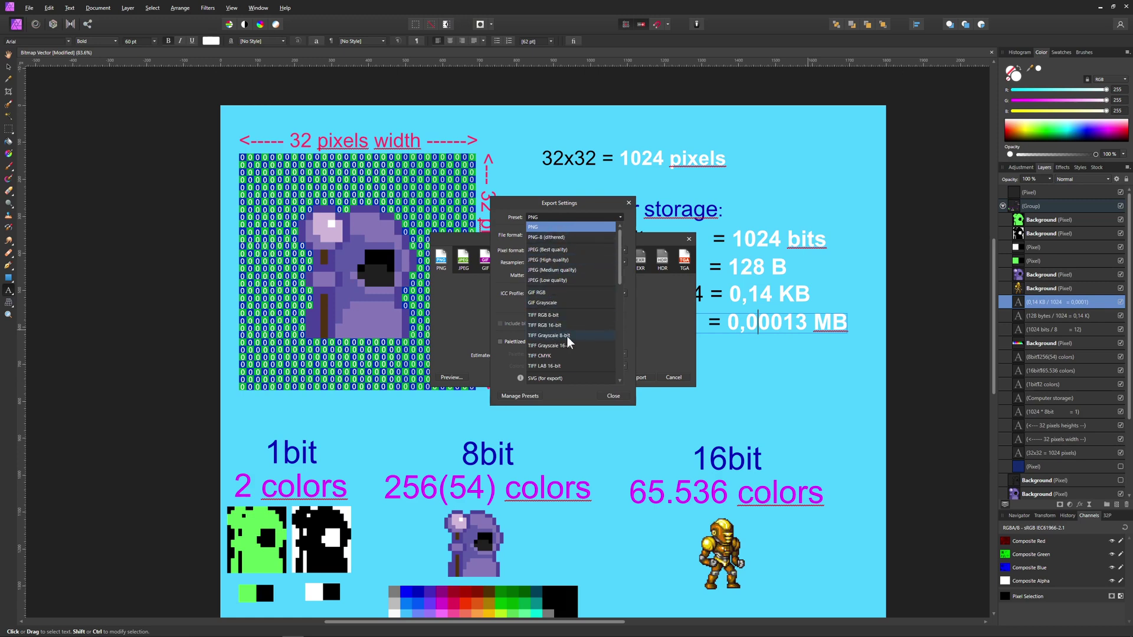
left_click(566, 225)
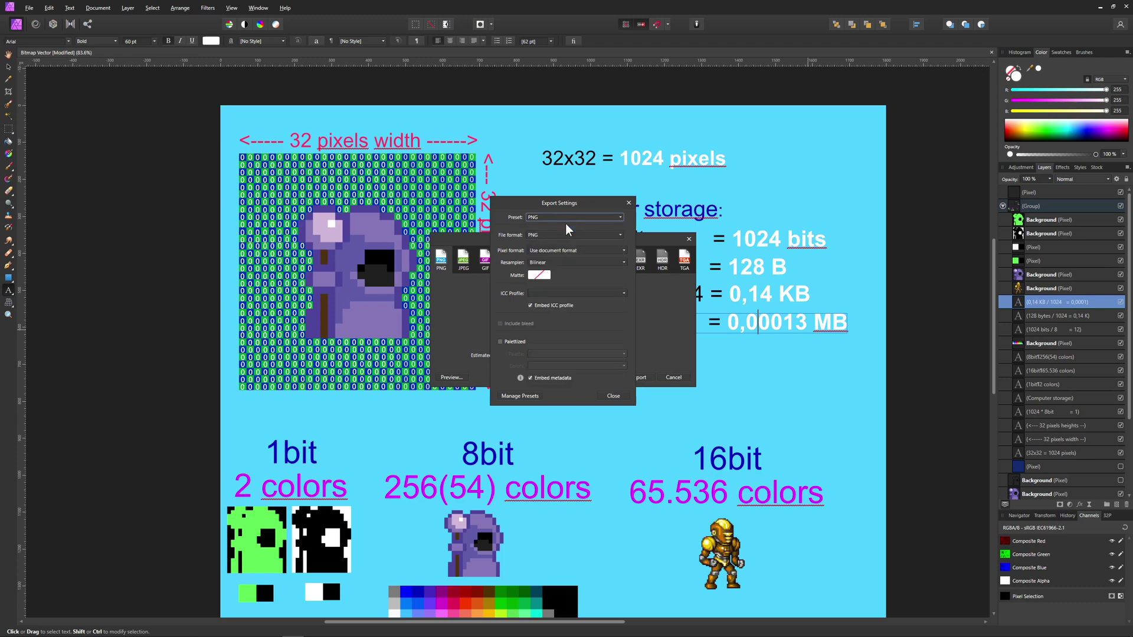
left_click(613, 396)
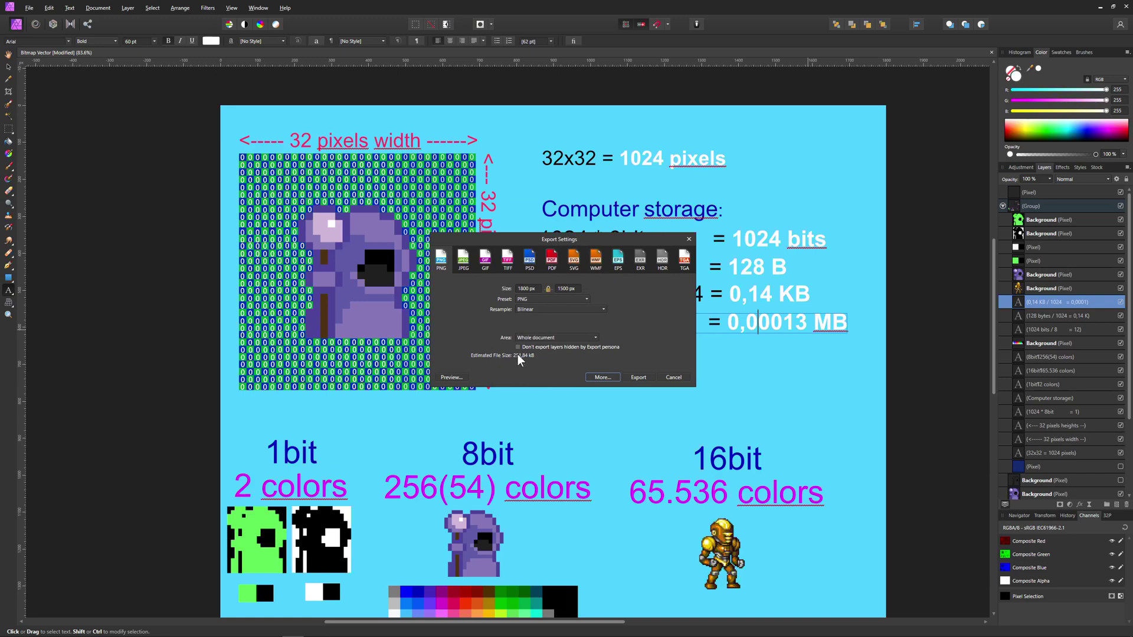
left_click_drag(596, 243, 601, 334)
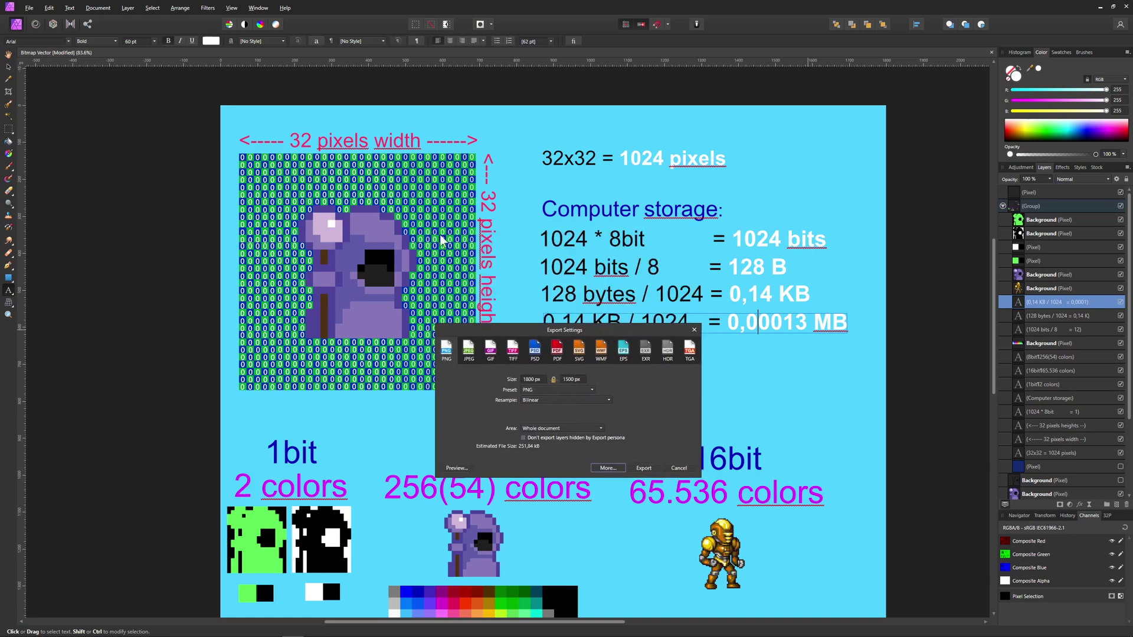
left_click(678, 469)
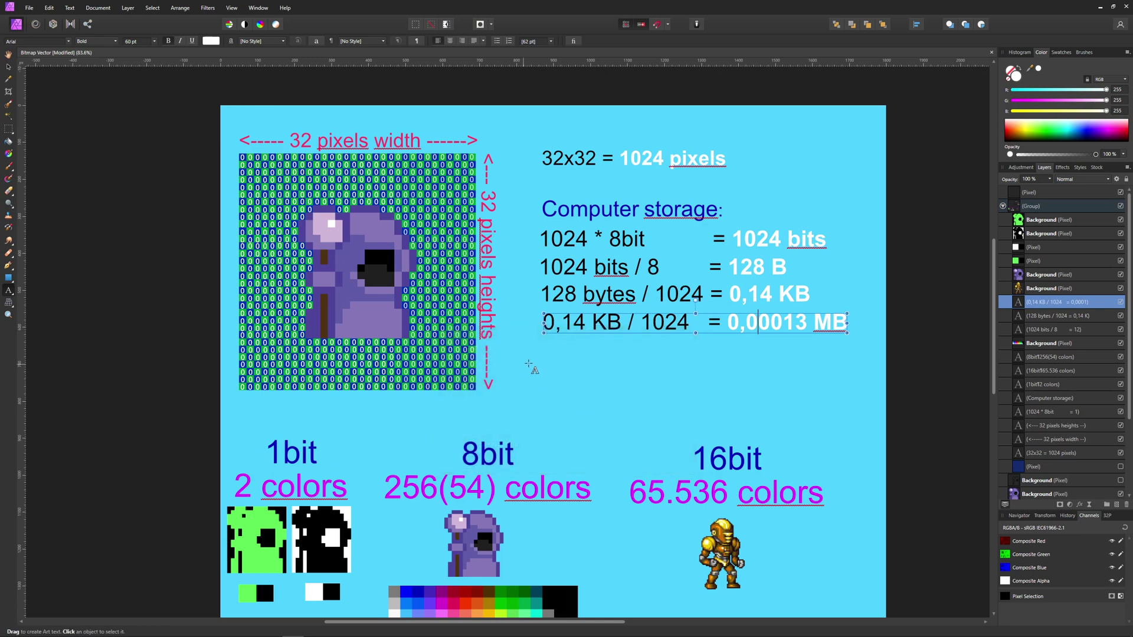
scroll(548, 344, "down", 3)
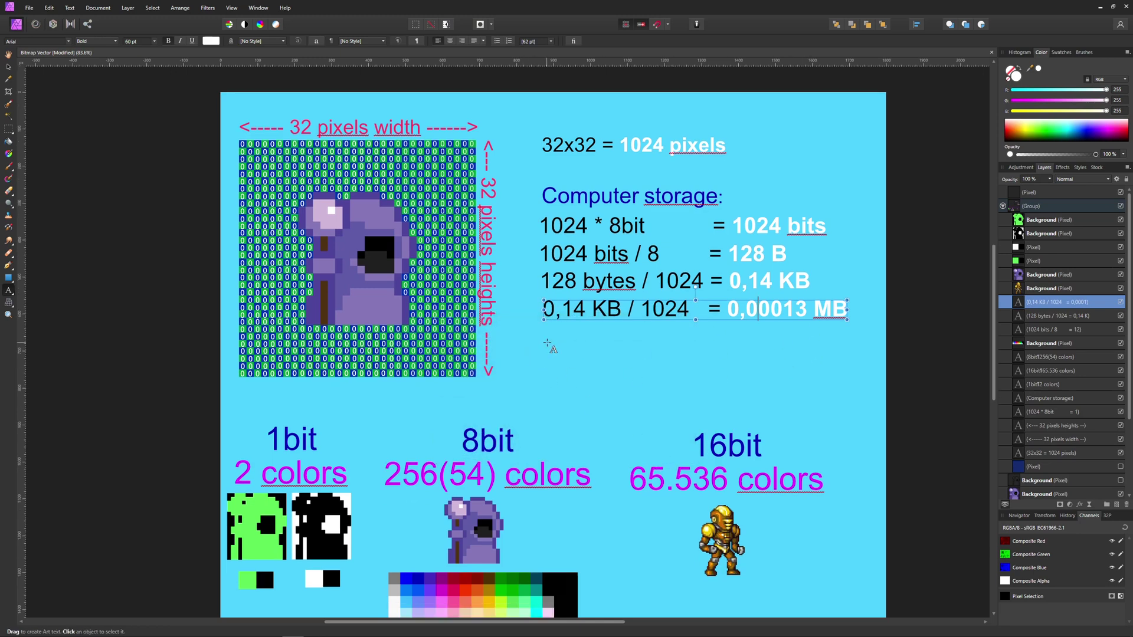
scroll(548, 344, "up", 1)
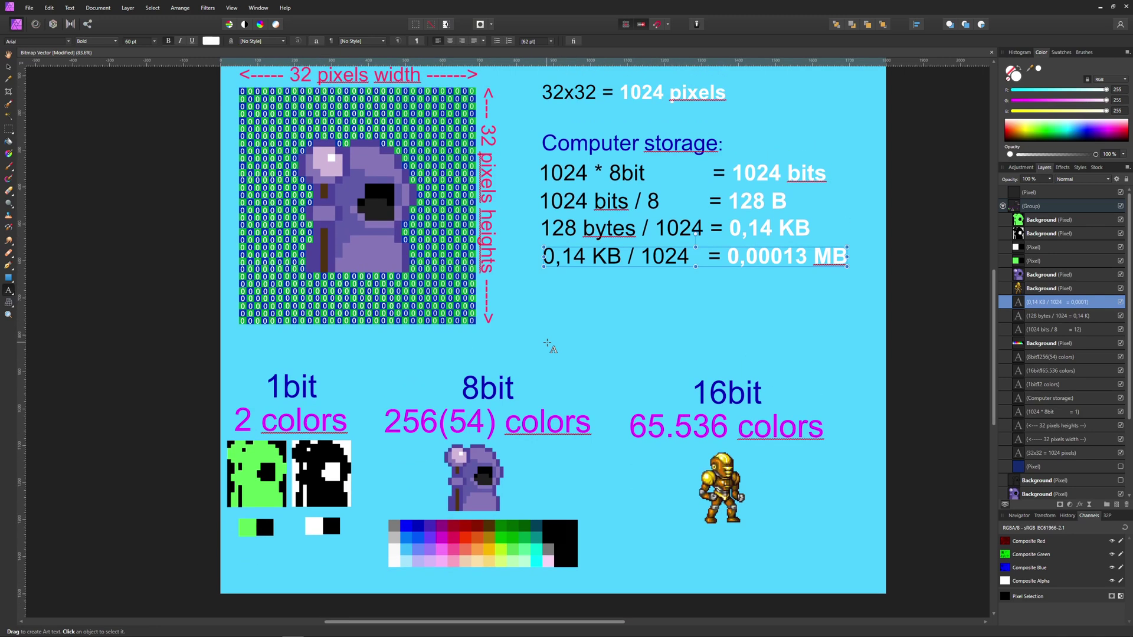